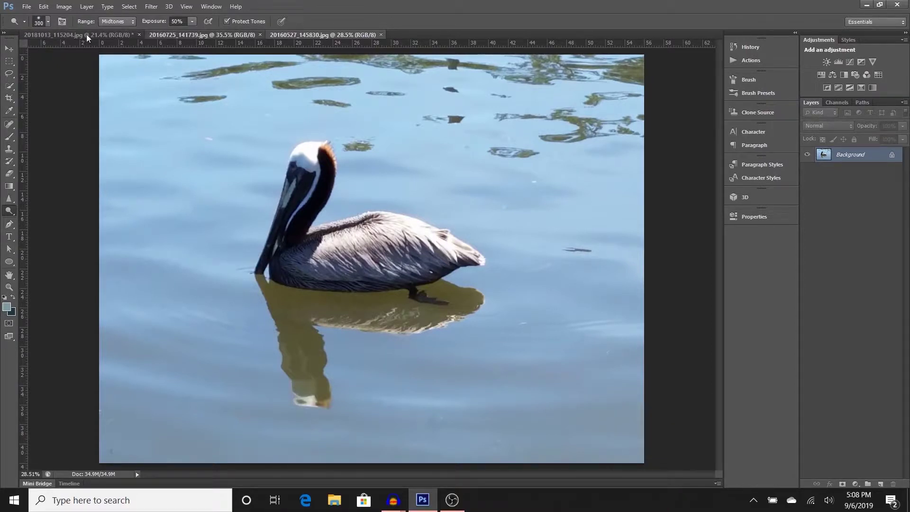
# - Cycle through the open photos and show the forest path image 20181013_115204.jpg
pyautogui.hotkey('ctrl', 'shift', 'Tab')
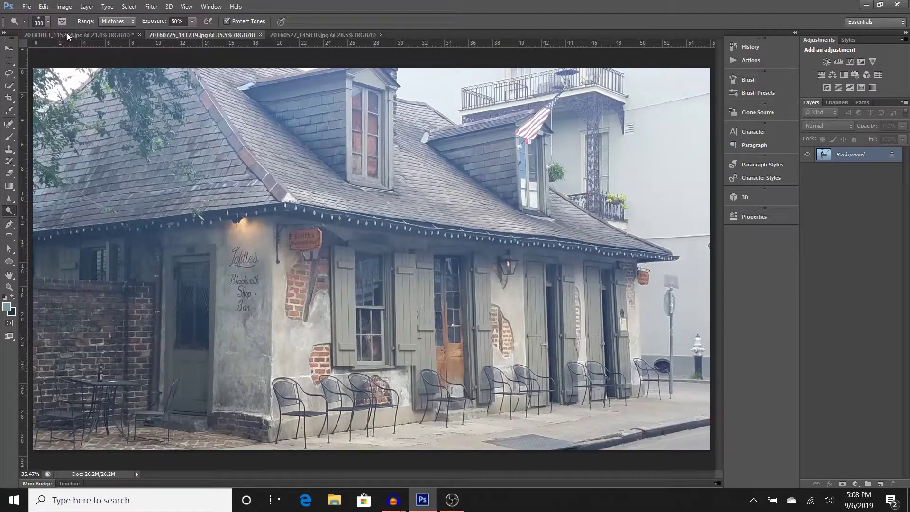
pyautogui.click(67, 33)
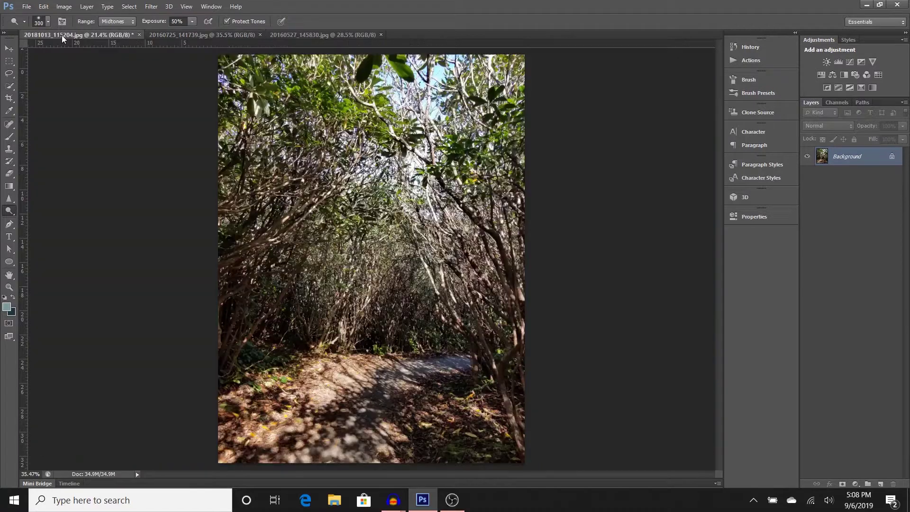
# - Switch back to the pelican photo 20160527_145830.jpg and pick the Dodge tool from the toning tools
pyautogui.click(322, 33)
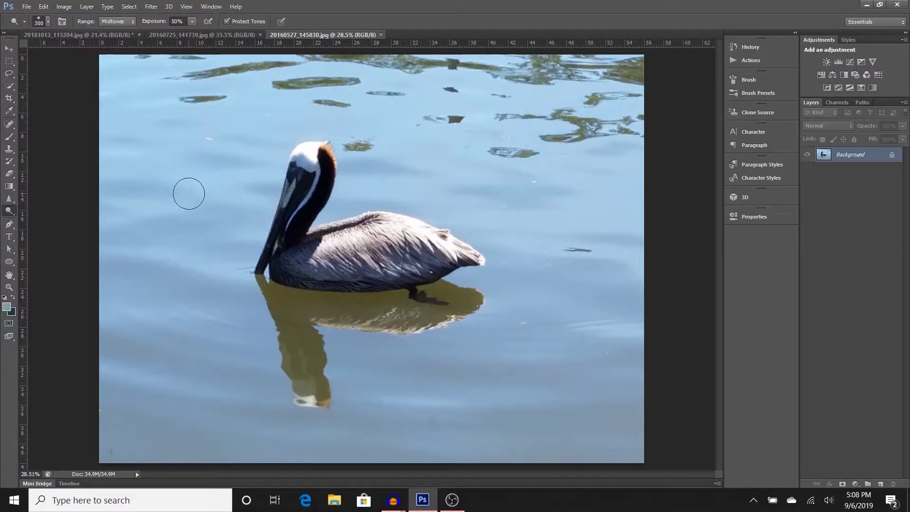
pyautogui.click(12, 216)
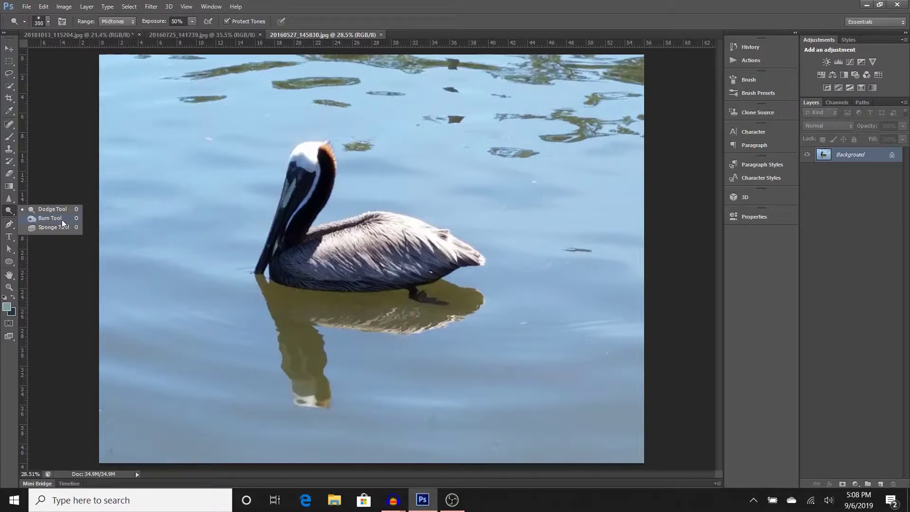
pyautogui.click(36, 212)
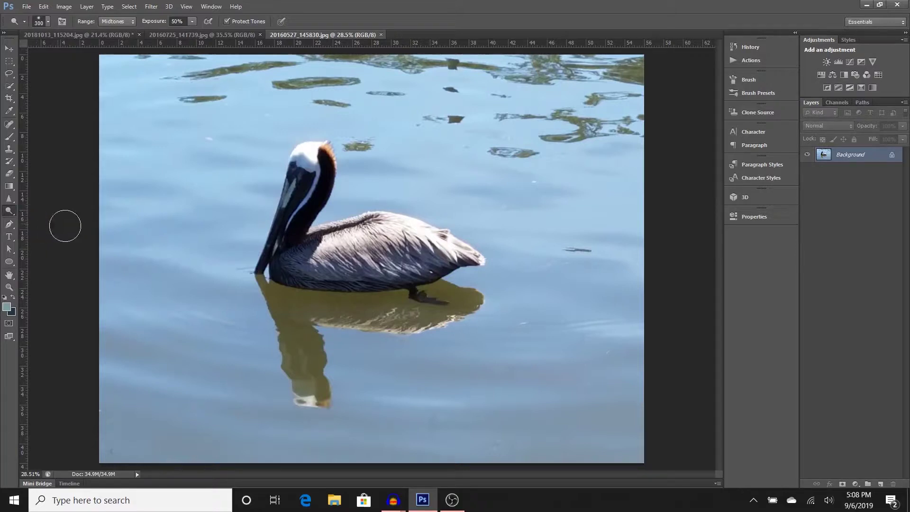
pyautogui.rightClick(8, 212)
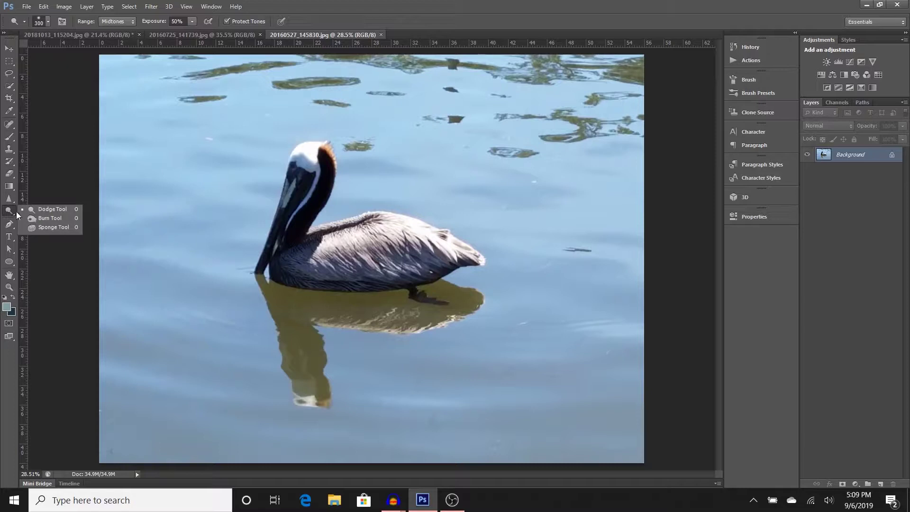
# - Dodge the upper, lower-right and lower-left water around the pelican, then switch to the Burn tool
pyautogui.click(52, 211)
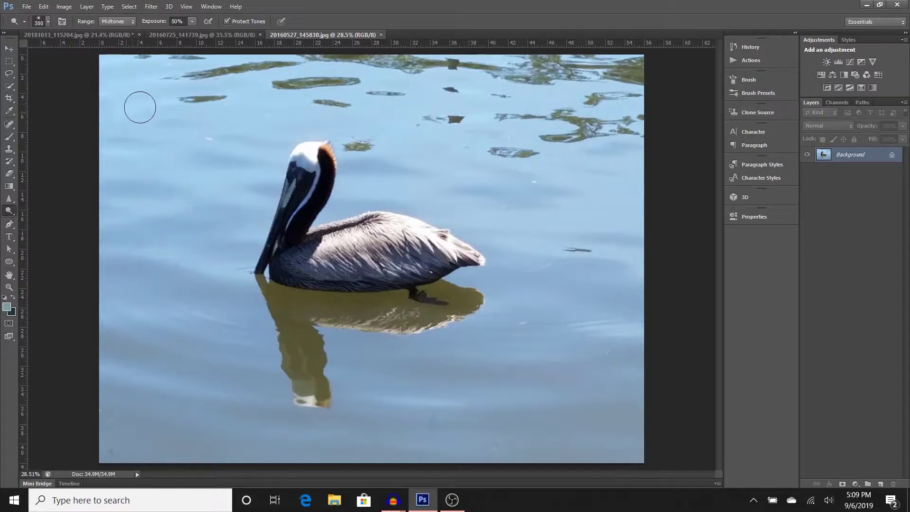
pyautogui.moveTo(140, 108)
pyautogui.mouseDown()
pyautogui.moveTo(415, 115)
pyautogui.moveTo(435, 151)
pyautogui.moveTo(512, 186)
pyautogui.moveTo(587, 204)
pyautogui.mouseUp()
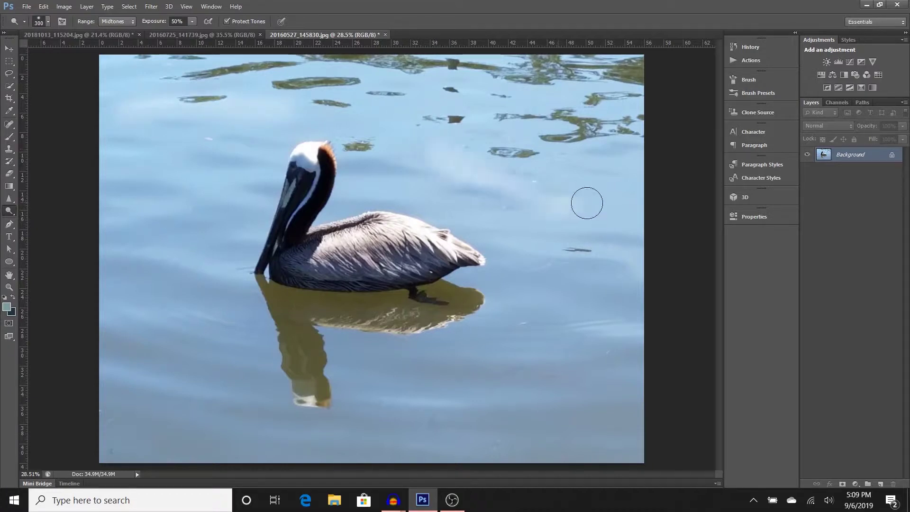
pyautogui.moveTo(366, 341)
pyautogui.mouseDown()
pyautogui.moveTo(554, 370)
pyautogui.moveTo(624, 349)
pyautogui.mouseUp()
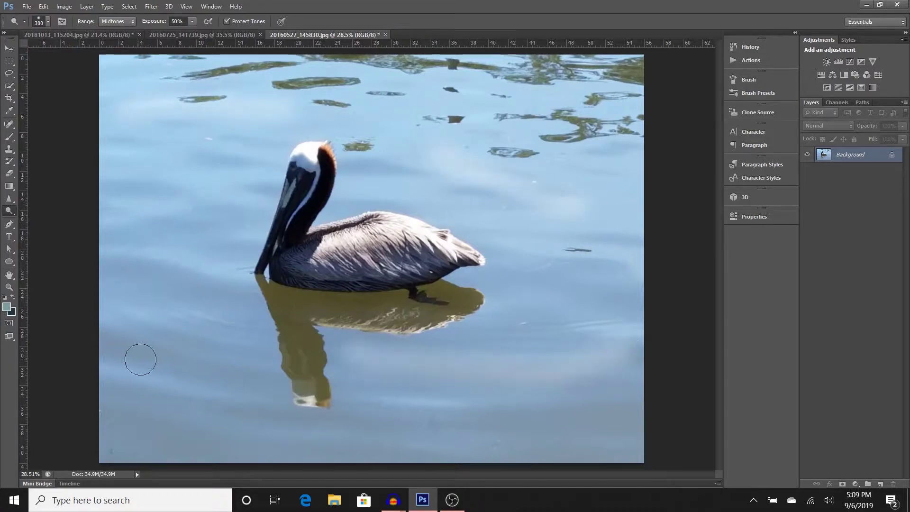
pyautogui.moveTo(140, 359); pyautogui.dragTo(435, 412)
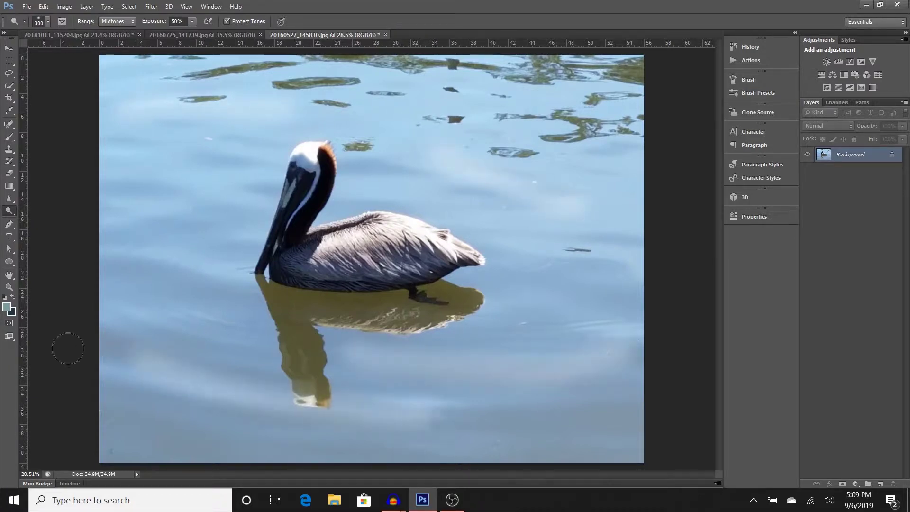
pyautogui.rightClick(9, 214)
pyautogui.click(21, 219)
# - Burn the upper water and the pelican's back at 50% exposure
pyautogui.write('50')
pyautogui.press('Return')
pyautogui.moveTo(169, 89)
pyautogui.mouseDown()
pyautogui.moveTo(289, 98)
pyautogui.moveTo(116, 87)
pyautogui.mouseUp()
pyautogui.moveTo(99, 57)
pyautogui.mouseDown()
pyautogui.moveTo(122, 67)
pyautogui.moveTo(396, 75)
pyautogui.moveTo(549, 101)
pyautogui.mouseUp()
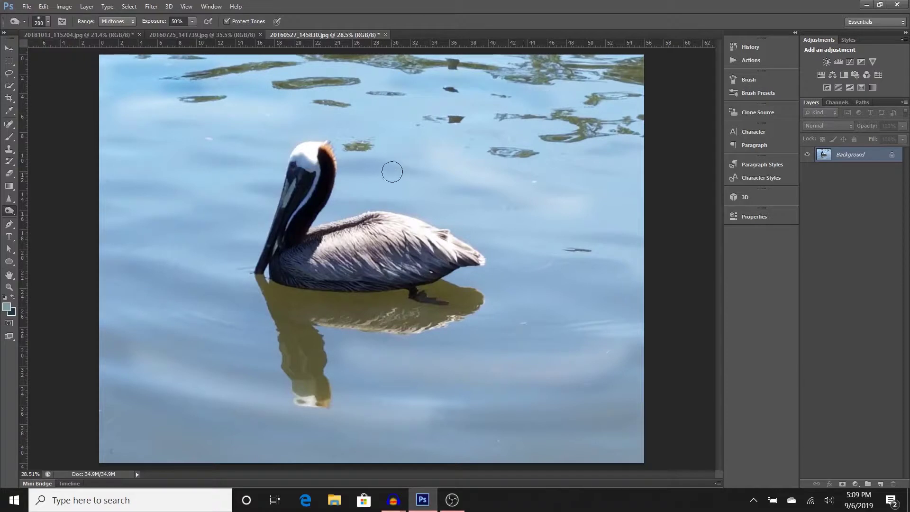
pyautogui.moveTo(392, 171)
pyautogui.mouseDown()
pyautogui.moveTo(496, 175)
pyautogui.moveTo(555, 199)
pyautogui.mouseUp()
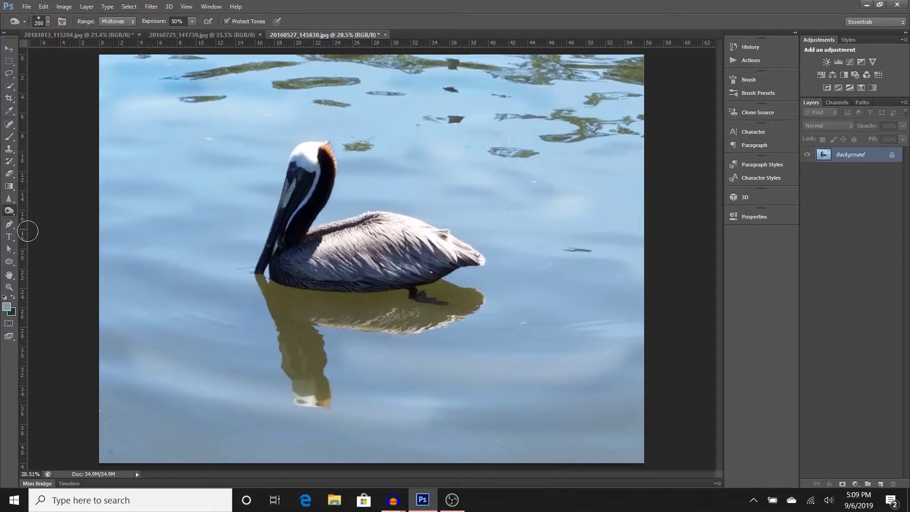
pyautogui.moveTo(321, 244)
pyautogui.mouseDown()
pyautogui.moveTo(321, 256)
pyautogui.moveTo(365, 261)
pyautogui.moveTo(372, 251)
pyautogui.moveTo(444, 258)
pyautogui.moveTo(324, 240)
pyautogui.moveTo(397, 236)
pyautogui.moveTo(344, 239)
pyautogui.moveTo(371, 232)
pyautogui.moveTo(445, 249)
pyautogui.mouseUp()
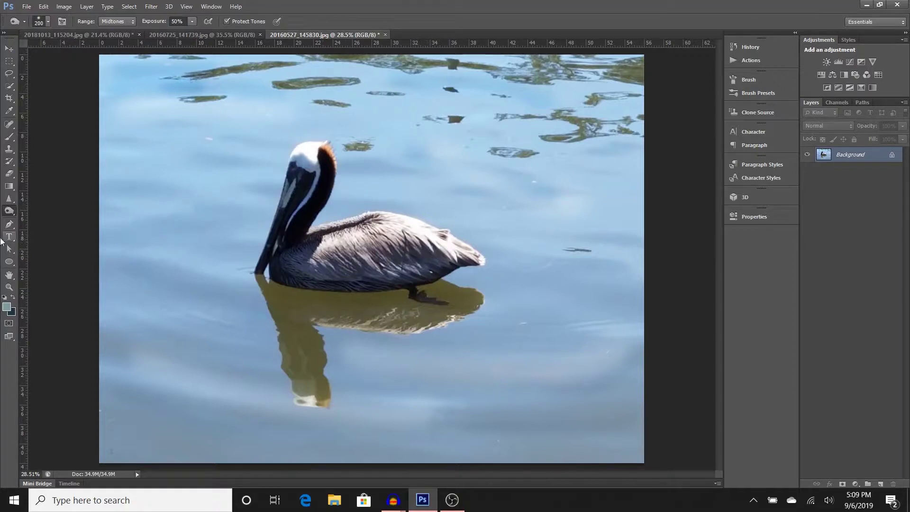
# - Dodge the pelican's neck, back and reflection, then bring up the street building photo
pyautogui.rightClick(12, 213)
pyautogui.click(45, 212)
pyautogui.moveTo(295, 194)
pyautogui.mouseDown()
pyautogui.moveTo(306, 175)
pyautogui.moveTo(284, 225)
pyautogui.moveTo(311, 173)
pyautogui.moveTo(282, 239)
pyautogui.moveTo(297, 264)
pyautogui.mouseUp()
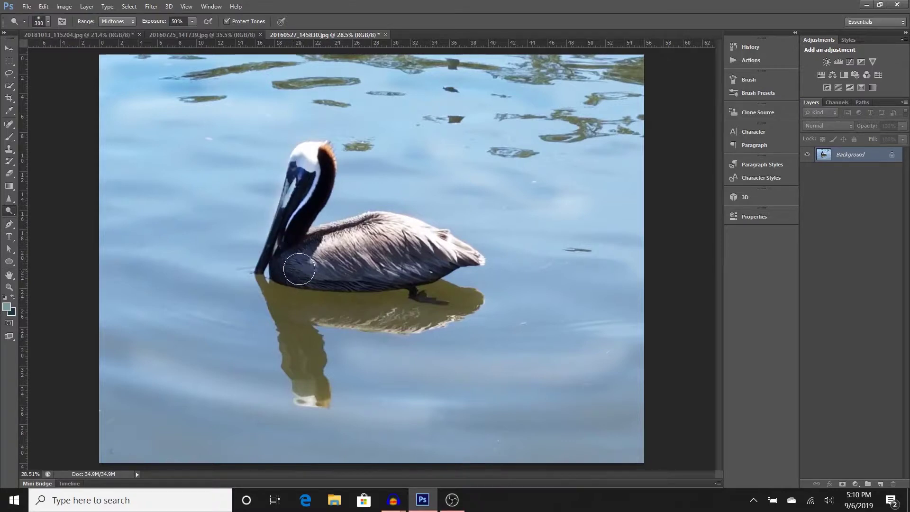
pyautogui.moveTo(254, 224)
pyautogui.mouseDown()
pyautogui.moveTo(262, 273)
pyautogui.moveTo(298, 258)
pyautogui.moveTo(414, 253)
pyautogui.moveTo(329, 246)
pyautogui.moveTo(417, 240)
pyautogui.moveTo(312, 248)
pyautogui.moveTo(433, 250)
pyautogui.moveTo(316, 246)
pyautogui.moveTo(292, 267)
pyautogui.moveTo(285, 263)
pyautogui.moveTo(359, 269)
pyautogui.mouseUp()
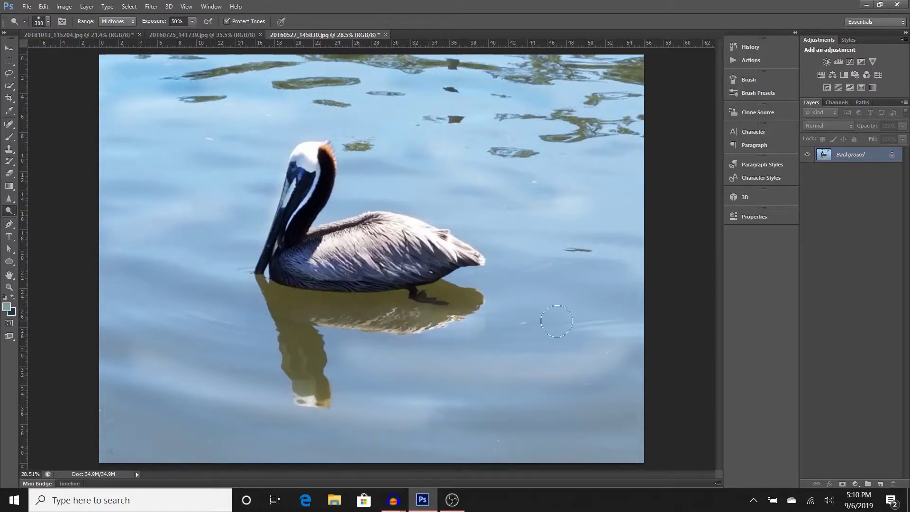
pyautogui.moveTo(377, 308)
pyautogui.mouseDown()
pyautogui.moveTo(297, 306)
pyautogui.moveTo(453, 299)
pyautogui.moveTo(289, 303)
pyautogui.moveTo(309, 385)
pyautogui.mouseUp()
pyautogui.hotkey('ctrl', 'shift', 'Tab')
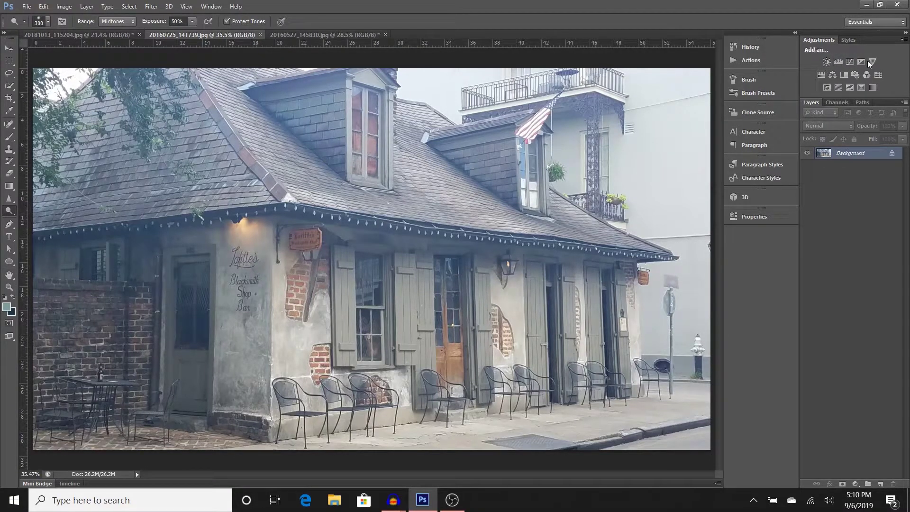
# - Add a Levels adjustment layer to the building photo, keeping the Default preset and RGB channel
pyautogui.click(840, 64)
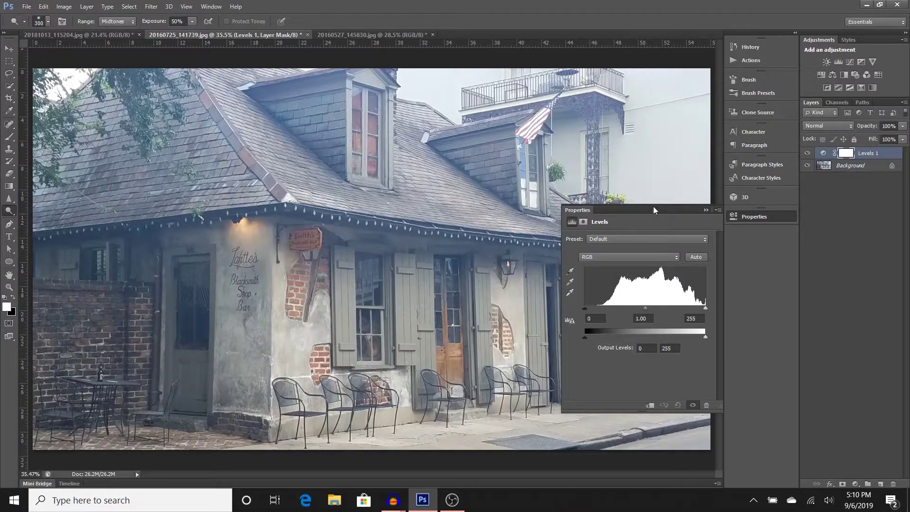
pyautogui.moveTo(650, 212); pyautogui.dragTo(777, 254)
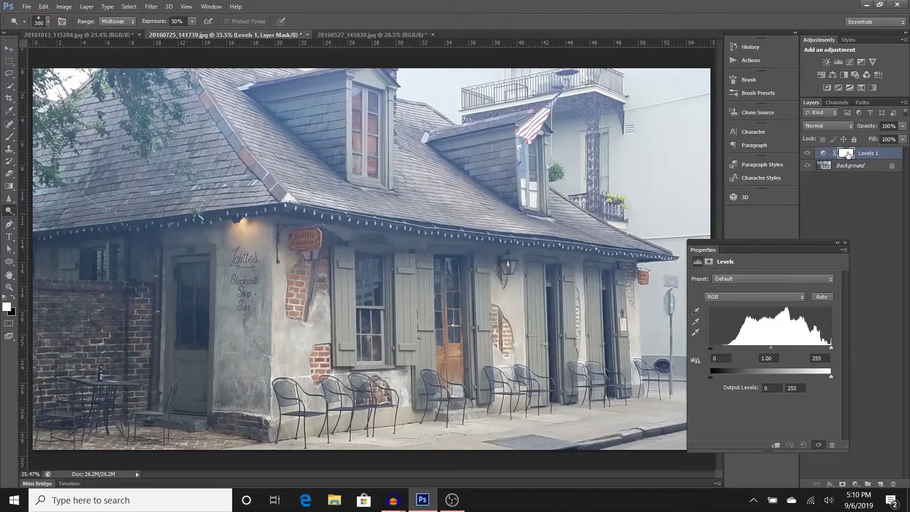
pyautogui.click(742, 280)
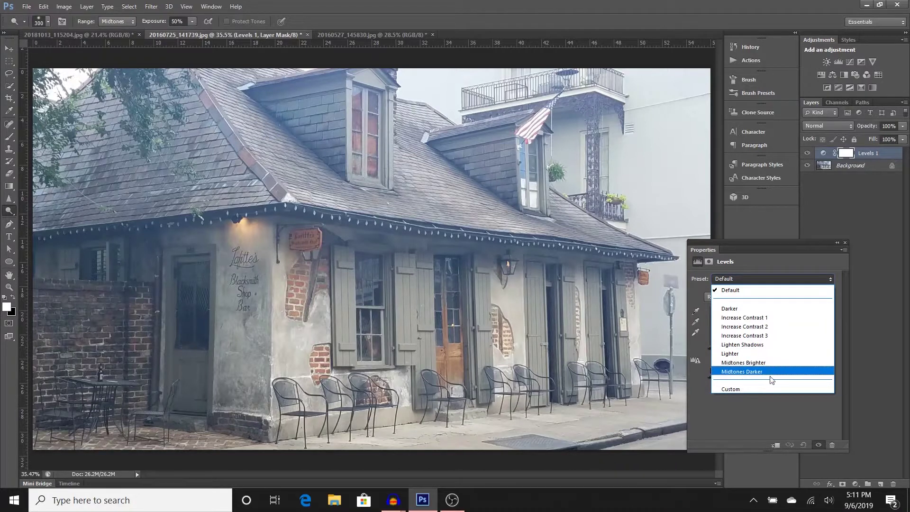
pyautogui.click(740, 291)
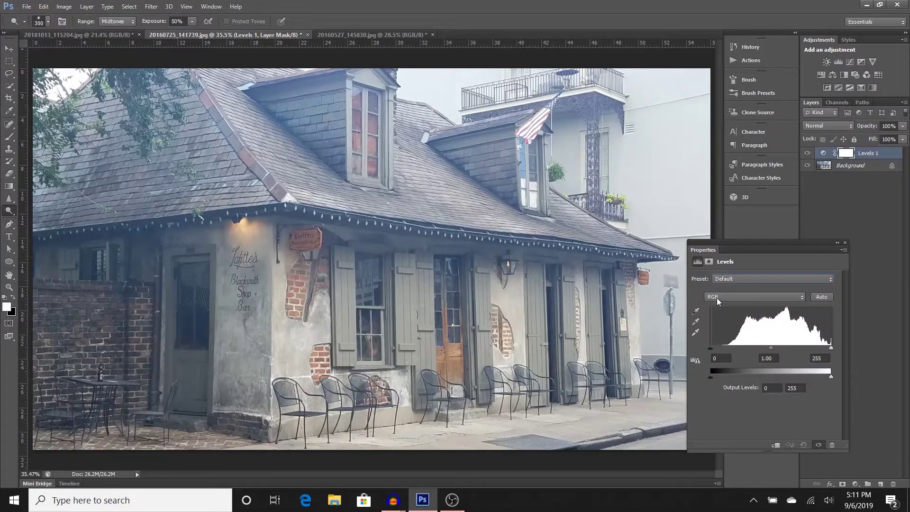
pyautogui.click(722, 300)
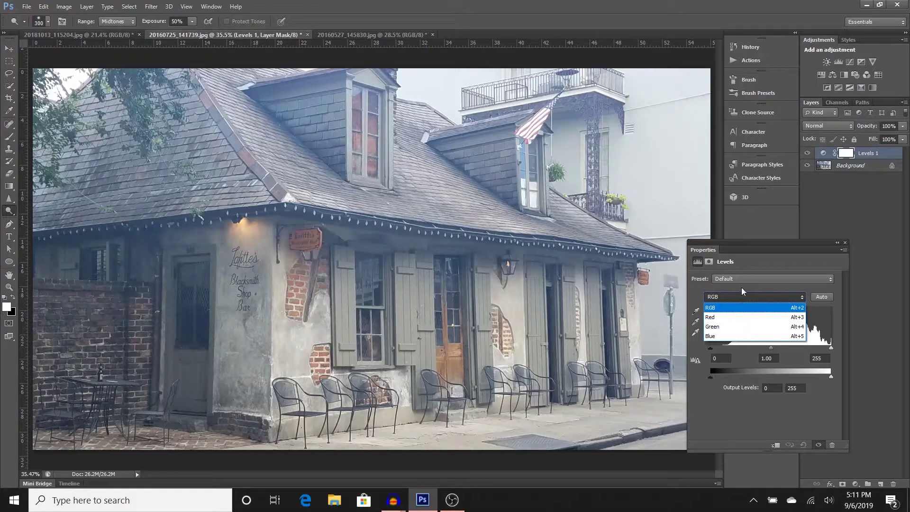
pyautogui.click(725, 307)
# - Try black-point and gray-point eyedropper samples on the building's Levels, undoing each one
pyautogui.click(694, 312)
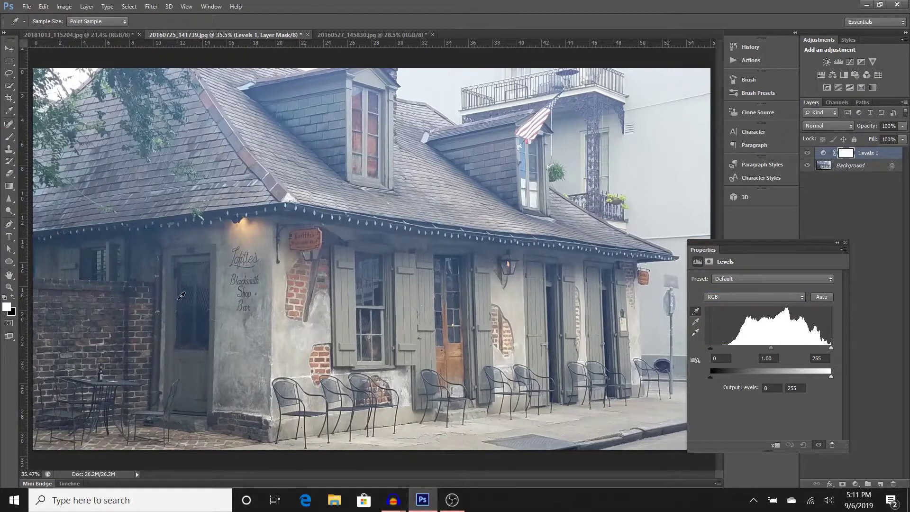
pyautogui.click(194, 305)
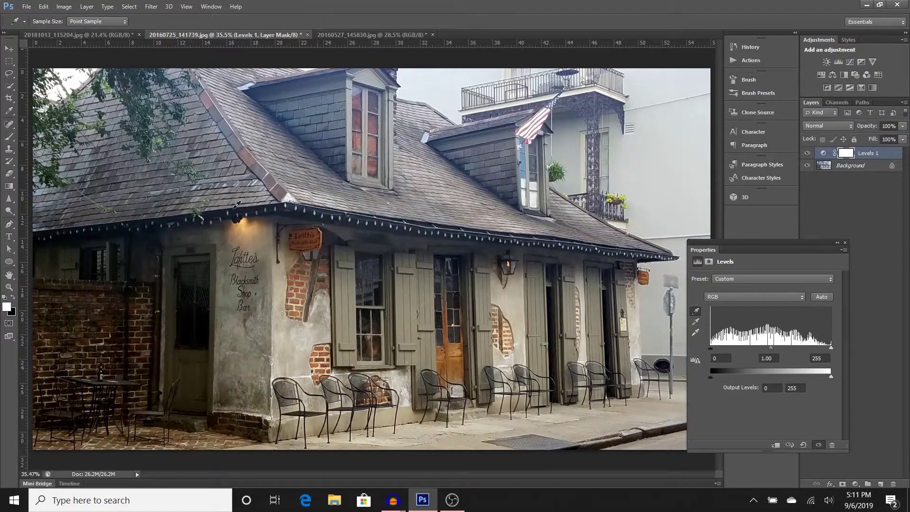
pyautogui.hotkey('ctrl', 'z')
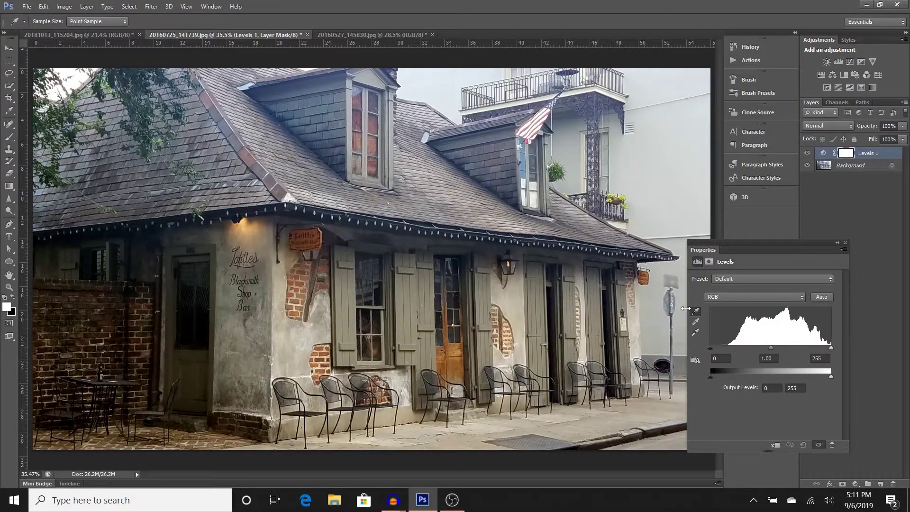
pyautogui.click(696, 321)
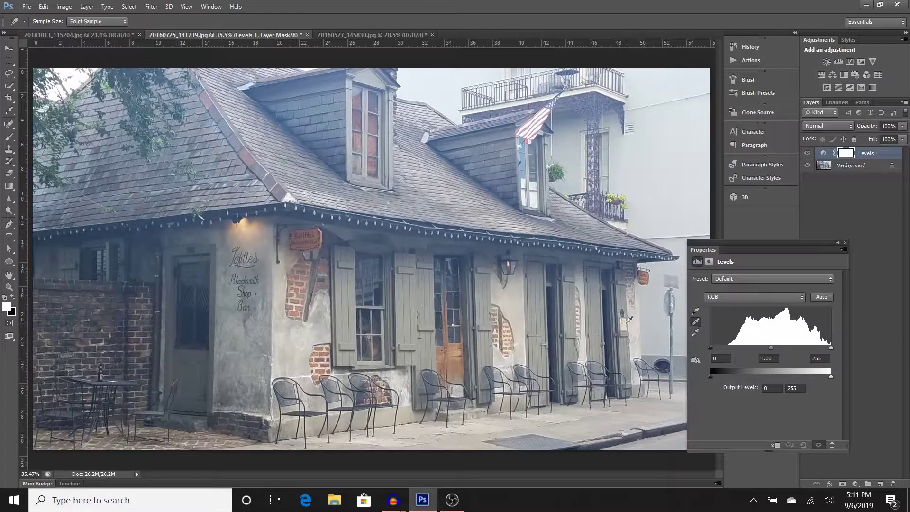
pyautogui.click(570, 307)
pyautogui.hotkey('ctrl', 'z')
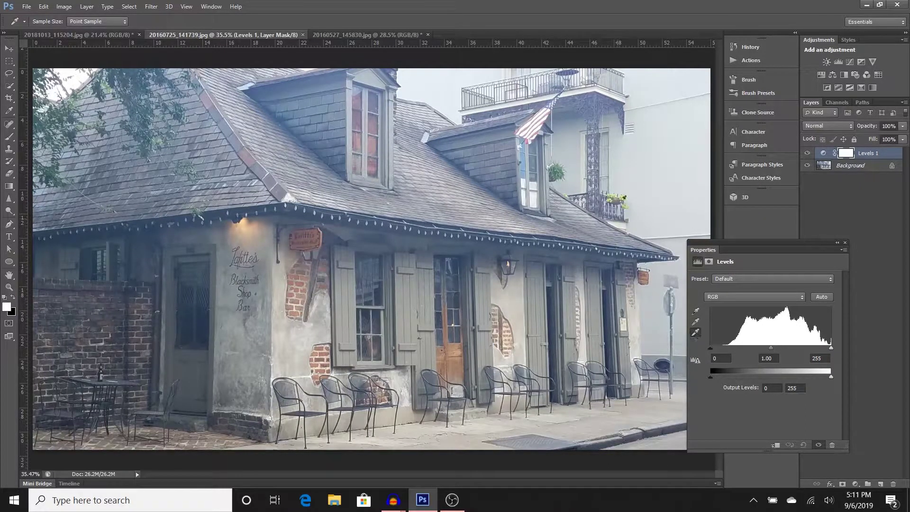
# - Sample a white point on the building and a black point from the door window, then undo to Default
pyautogui.click(537, 196)
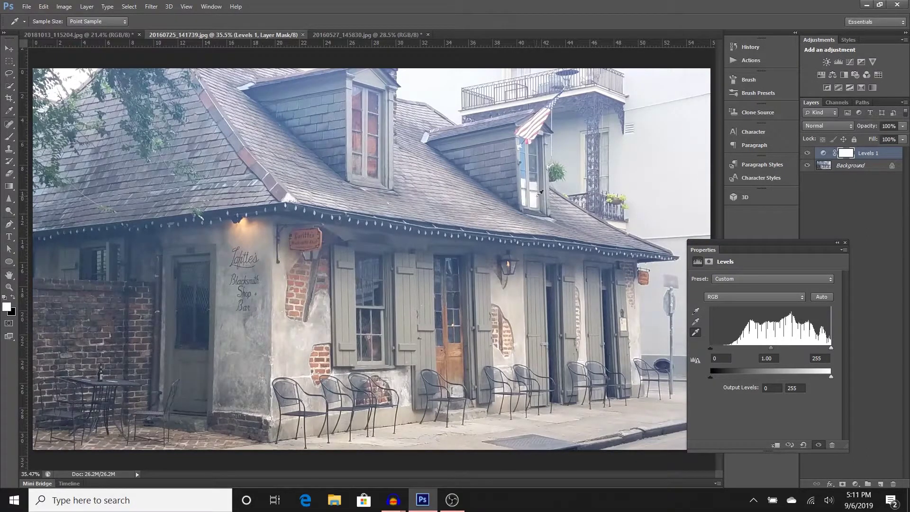
pyautogui.click(537, 200)
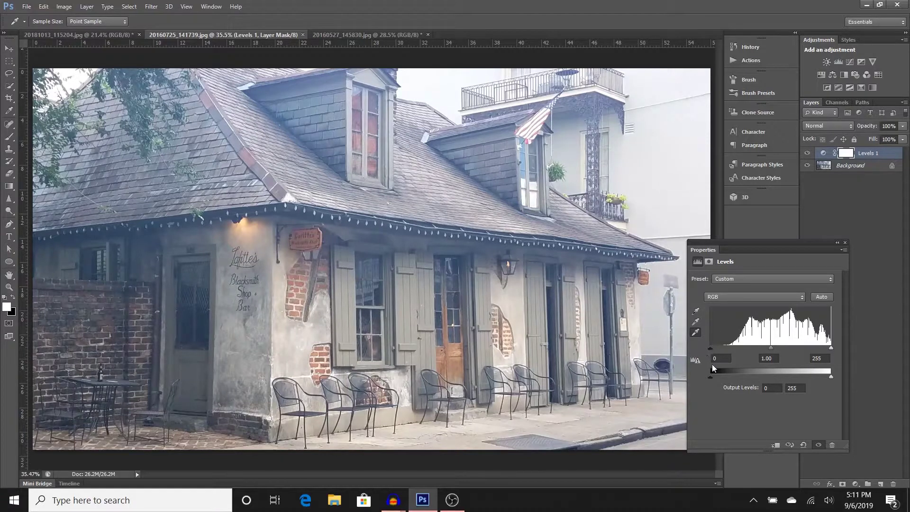
pyautogui.click(696, 311)
pyautogui.click(190, 318)
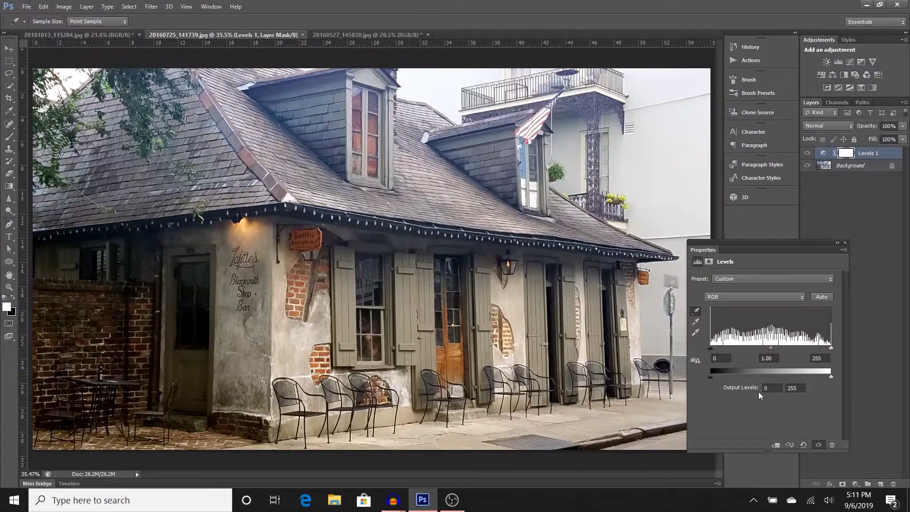
pyautogui.hotkey('ctrl', 'z')
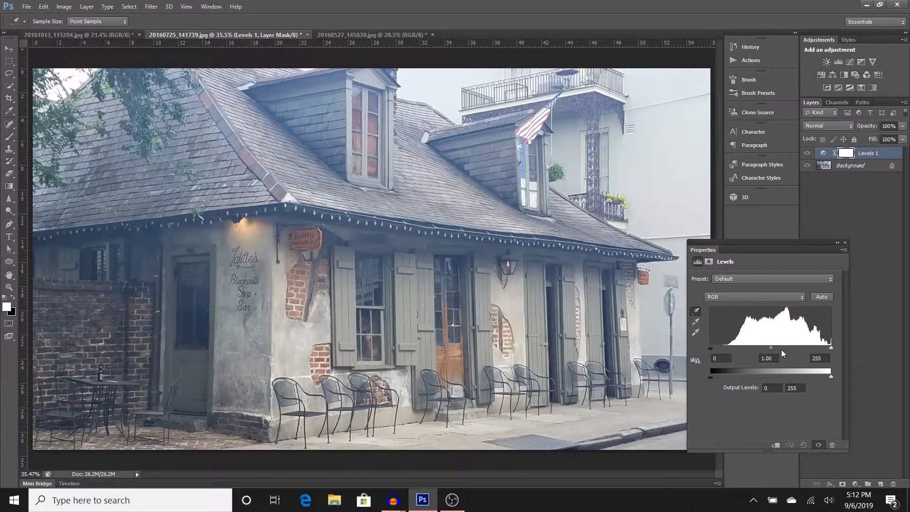
# - Set the Levels black input to 48 and midtones to about 0.94, previewing shadow clipping
pyautogui.moveTo(831, 347)
pyautogui.mouseDown()
pyautogui.moveTo(792, 353)
pyautogui.moveTo(831, 350)
pyautogui.mouseUp()
pyautogui.moveTo(772, 350)
pyautogui.mouseDown()
pyautogui.moveTo(801, 350)
pyautogui.moveTo(763, 356)
pyautogui.moveTo(783, 354)
pyautogui.moveTo(775, 356)
pyautogui.mouseUp()
pyautogui.moveTo(710, 349); pyautogui.dragTo(709, 382)
pyautogui.moveTo(831, 377)
pyautogui.mouseDown()
pyautogui.moveTo(804, 377)
pyautogui.moveTo(833, 375)
pyautogui.mouseUp()
pyautogui.moveTo(710, 348); pyautogui.dragTo(710, 348)
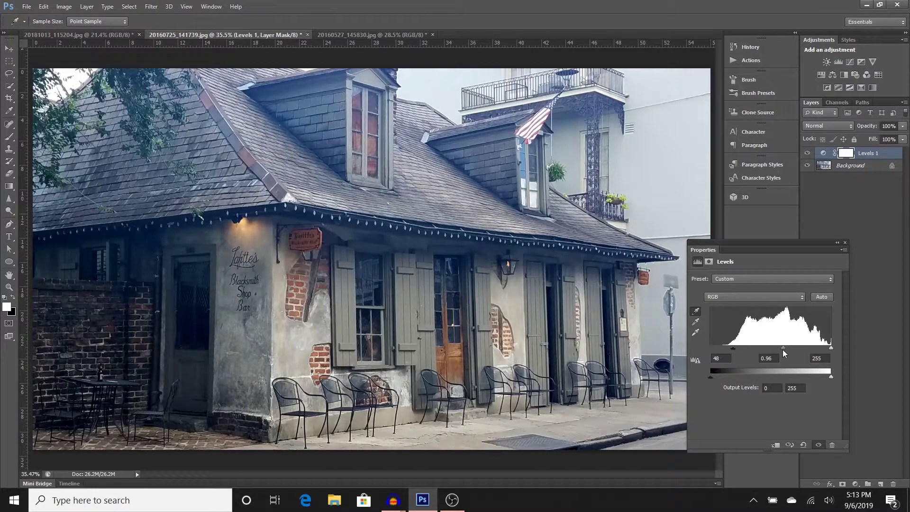
pyautogui.moveTo(783, 349); pyautogui.dragTo(781, 349)
# - Set the Levels white input to 252 while previewing highlight clipping, giving inputs 48, 0.94, 252
pyautogui.keyDown('alt'); pyautogui.click(831, 347); pyautogui.keyUp('alt')
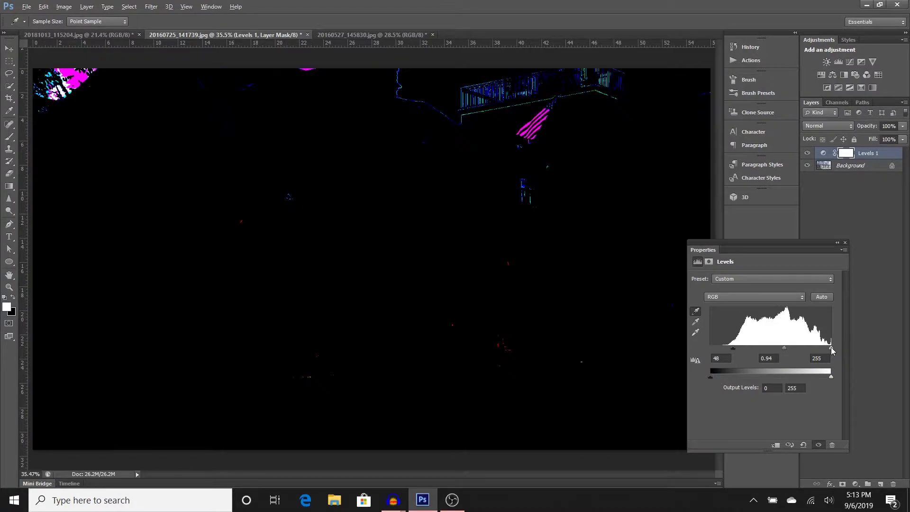
pyautogui.moveTo(832, 347); pyautogui.dragTo(827, 348)
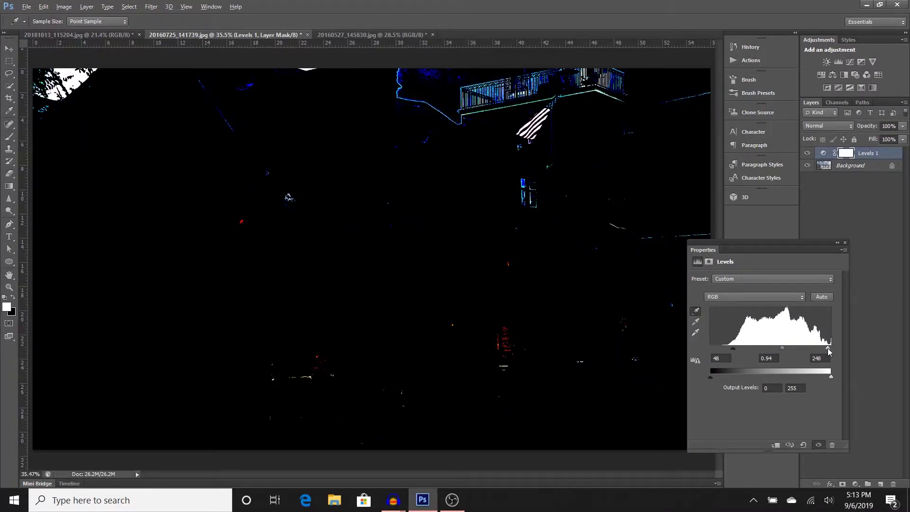
pyautogui.moveTo(828, 348); pyautogui.dragTo(829, 349)
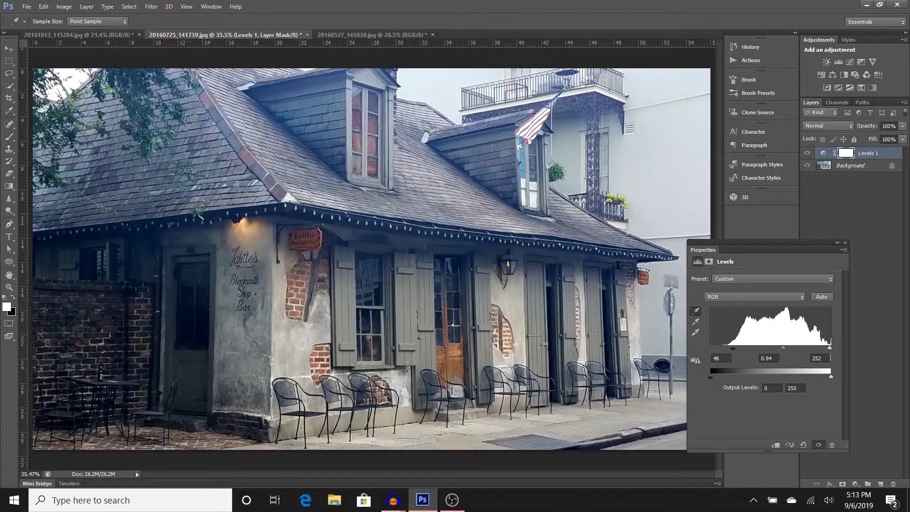
# - Dock the Levels Properties panel, compare Levels 1 off and on, then invert its mask to black
pyautogui.click(838, 250)
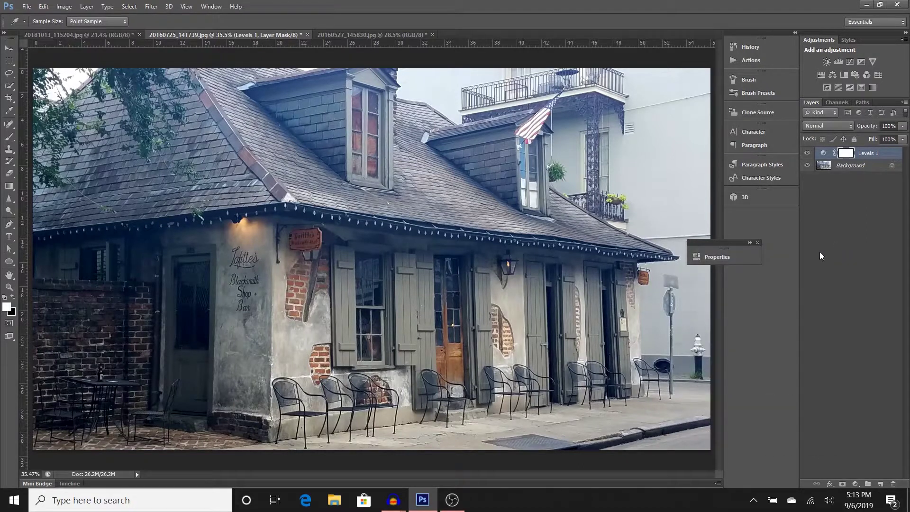
pyautogui.moveTo(712, 243); pyautogui.dragTo(758, 218)
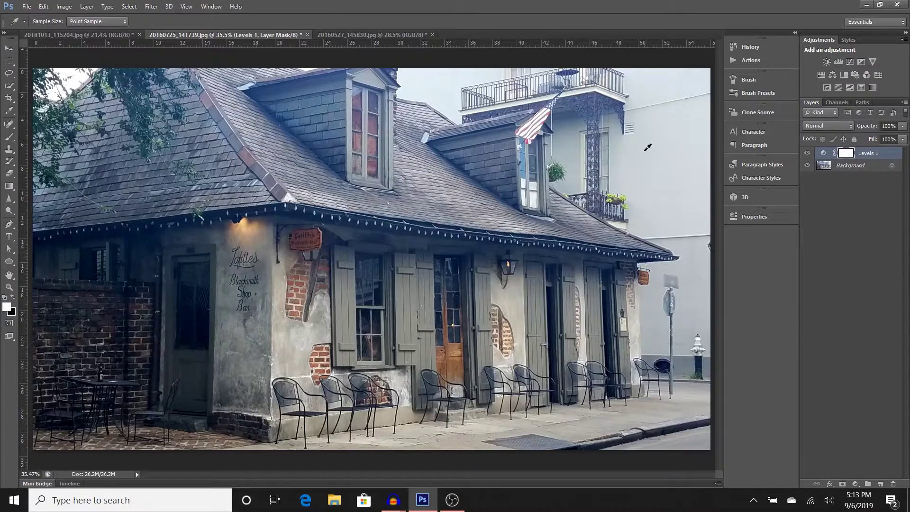
pyautogui.click(807, 152)
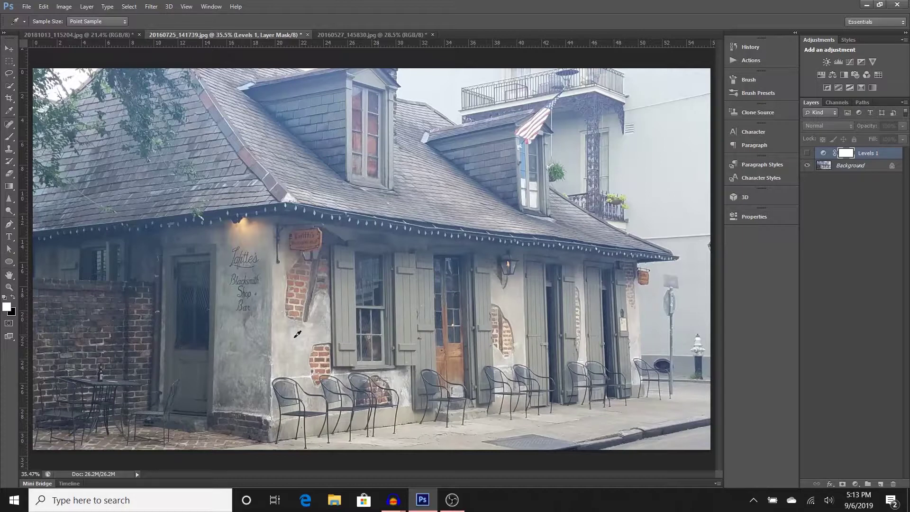
pyautogui.click(807, 153)
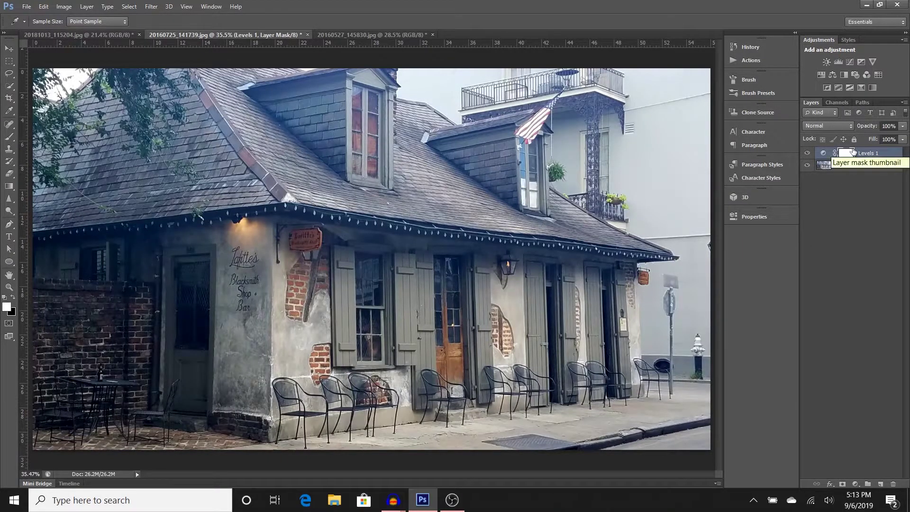
pyautogui.hotkey('ctrl', 'i')
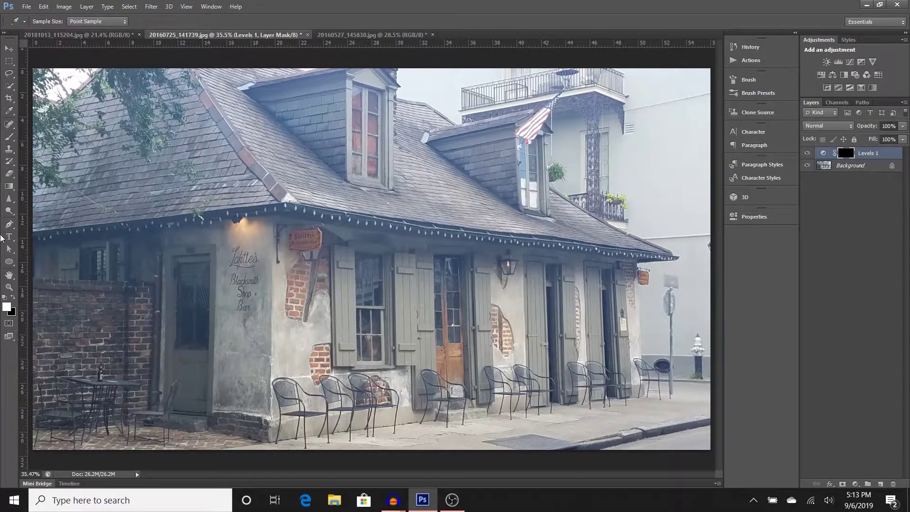
# - Brush white at 20% opacity on the Levels 1 mask over the left brick wall, door and sign
pyautogui.press('b')
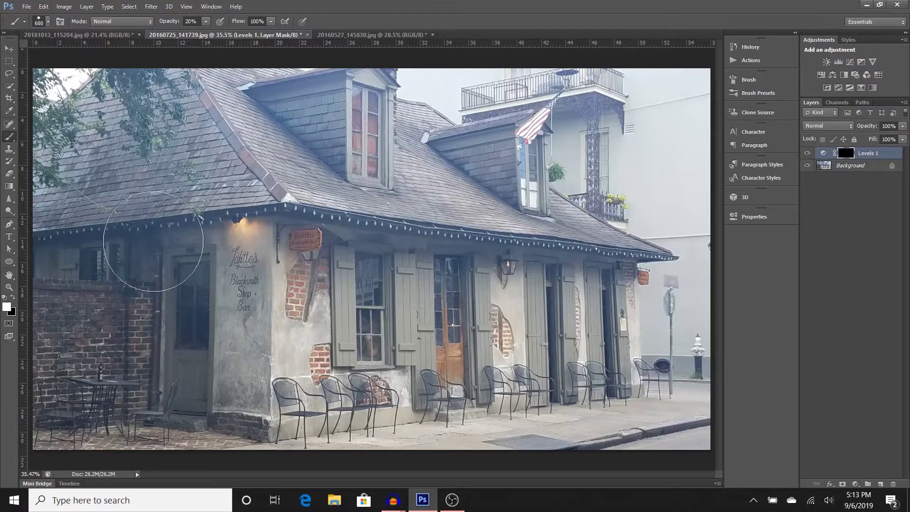
pyautogui.moveTo(61, 281); pyautogui.dragTo(83, 284)
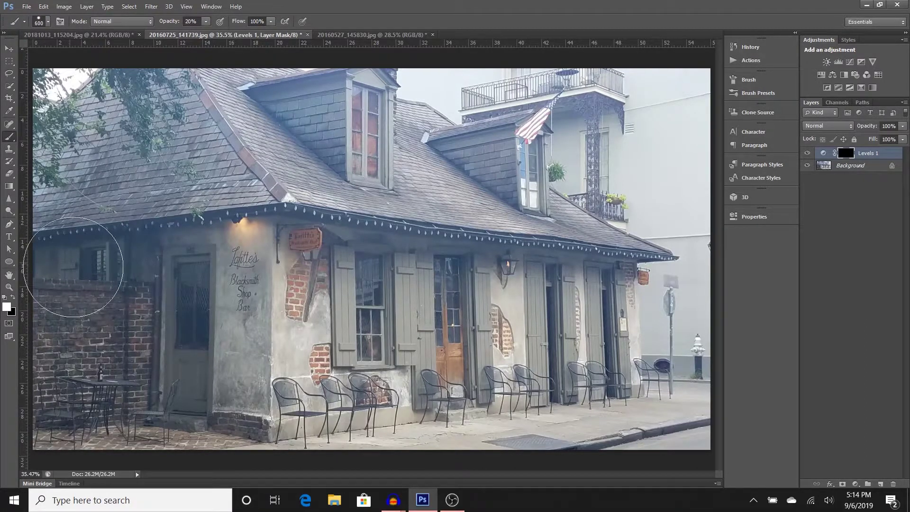
pyautogui.moveTo(77, 284)
pyautogui.mouseDown()
pyautogui.moveTo(260, 272)
pyautogui.moveTo(99, 321)
pyautogui.moveTo(109, 360)
pyautogui.moveTo(264, 360)
pyautogui.moveTo(230, 386)
pyautogui.moveTo(53, 390)
pyautogui.mouseUp()
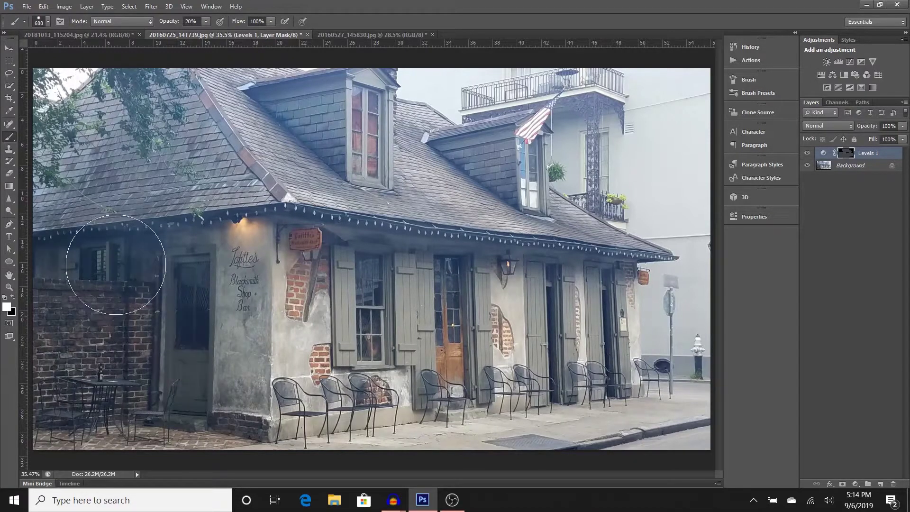
pyautogui.moveTo(212, 285)
pyautogui.mouseDown()
pyautogui.moveTo(196, 386)
pyautogui.moveTo(229, 239)
pyautogui.mouseUp()
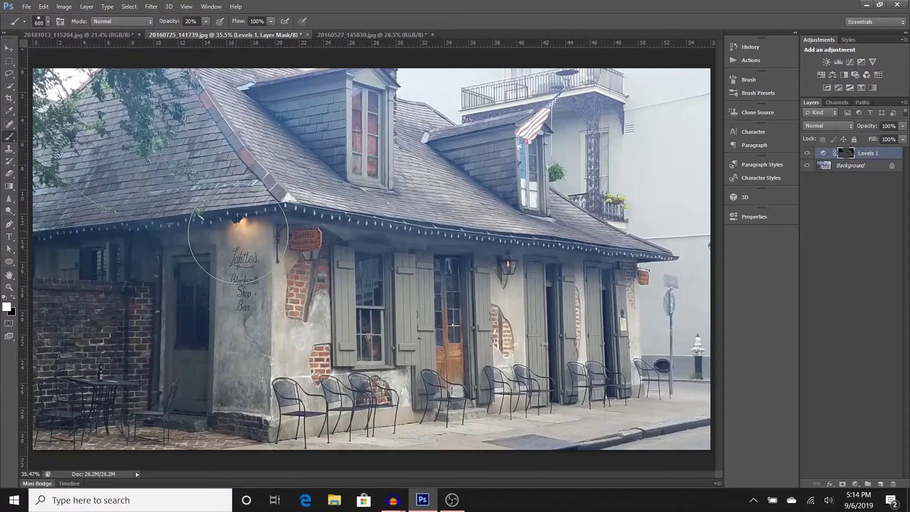
pyautogui.click(872, 157)
pyautogui.click(770, 219)
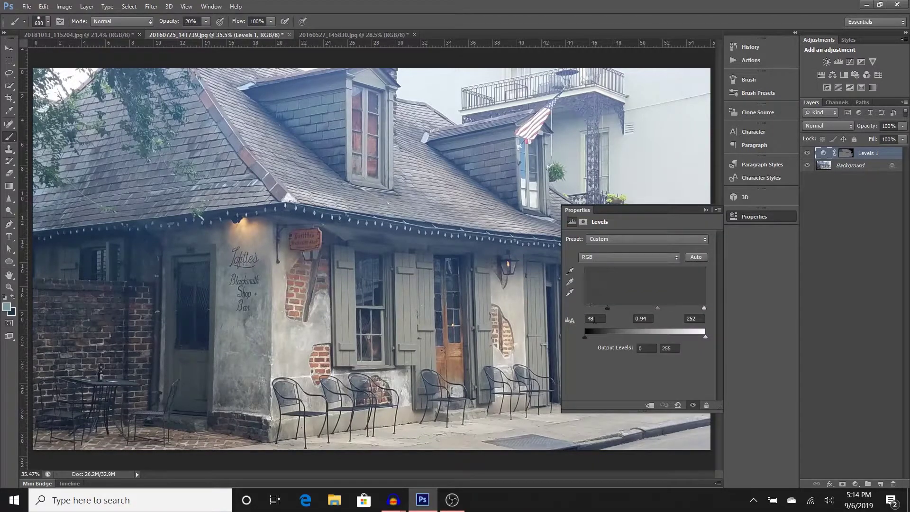
pyautogui.click(706, 210)
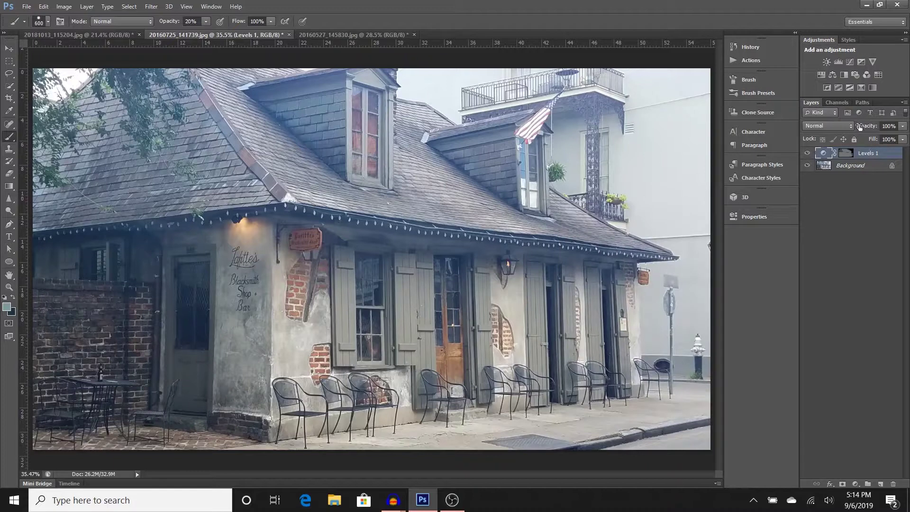
# - Add a Levels 2 adjustment layer with the white input set to 228
pyautogui.click(839, 62)
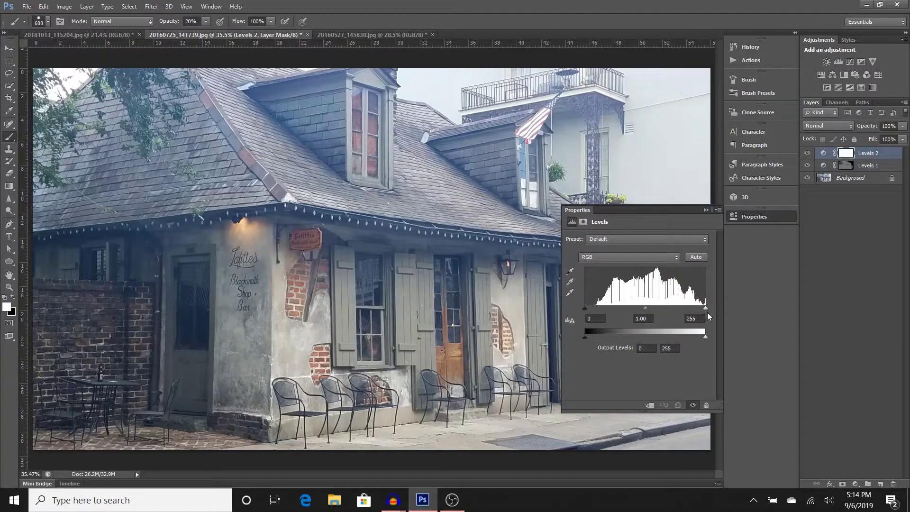
pyautogui.moveTo(707, 309); pyautogui.dragTo(693, 309)
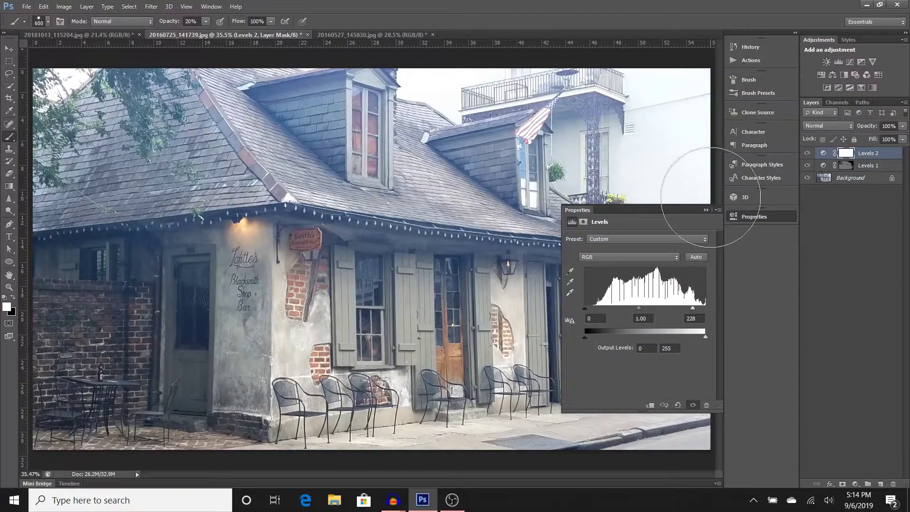
pyautogui.click(706, 210)
# - Invert the Levels 2 mask and paint with a 250 brush to brighten only the dormers and flag
pyautogui.hotkey('ctrl', 'i')
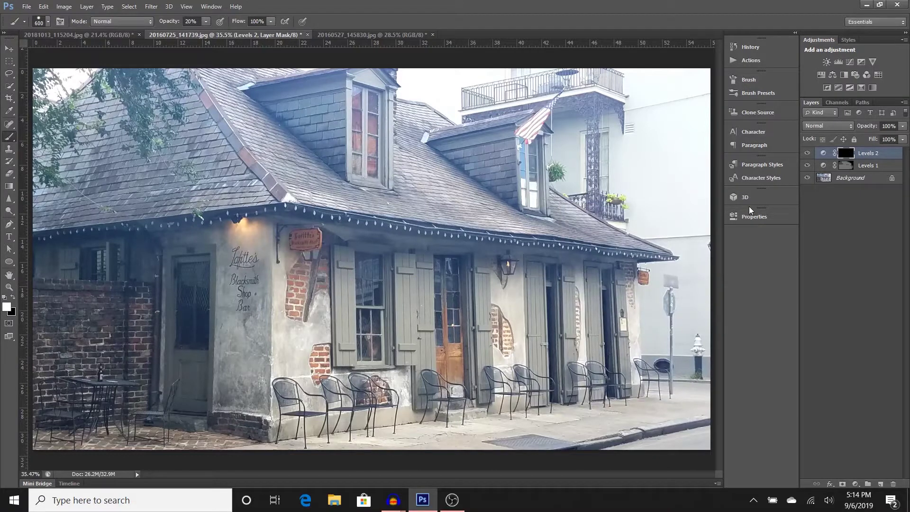
pyautogui.press('[')
pyautogui.press('[')
pyautogui.press('[')
pyautogui.press('[')
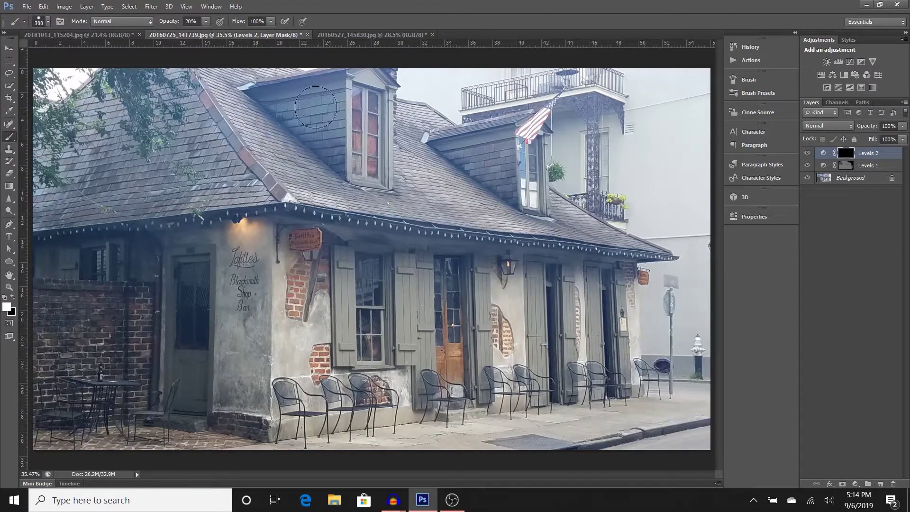
pyautogui.moveTo(281, 97); pyautogui.dragTo(329, 118)
pyautogui.moveTo(358, 158)
pyautogui.mouseDown()
pyautogui.moveTo(365, 103)
pyautogui.moveTo(367, 161)
pyautogui.moveTo(364, 81)
pyautogui.moveTo(368, 154)
pyautogui.mouseUp()
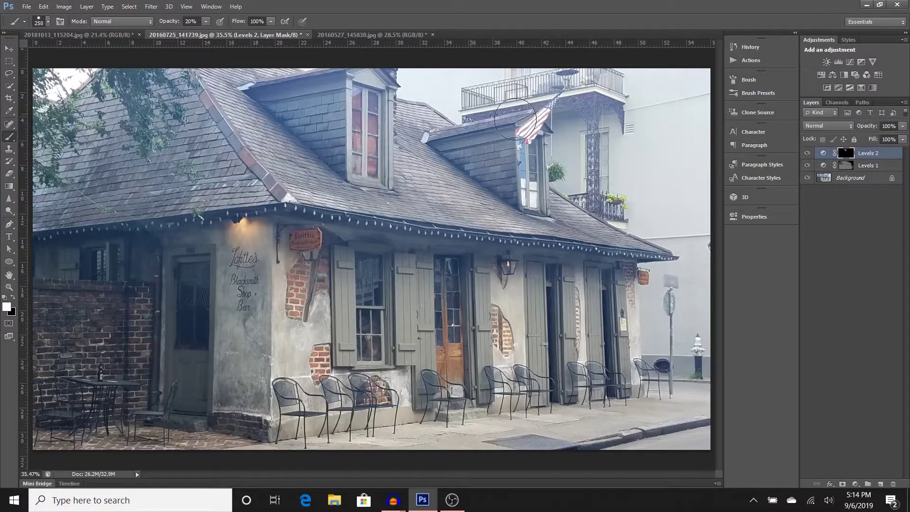
pyautogui.moveTo(515, 119)
pyautogui.mouseDown()
pyautogui.moveTo(536, 195)
pyautogui.moveTo(445, 128)
pyautogui.moveTo(504, 140)
pyautogui.moveTo(474, 138)
pyautogui.moveTo(482, 126)
pyautogui.moveTo(545, 213)
pyautogui.mouseUp()
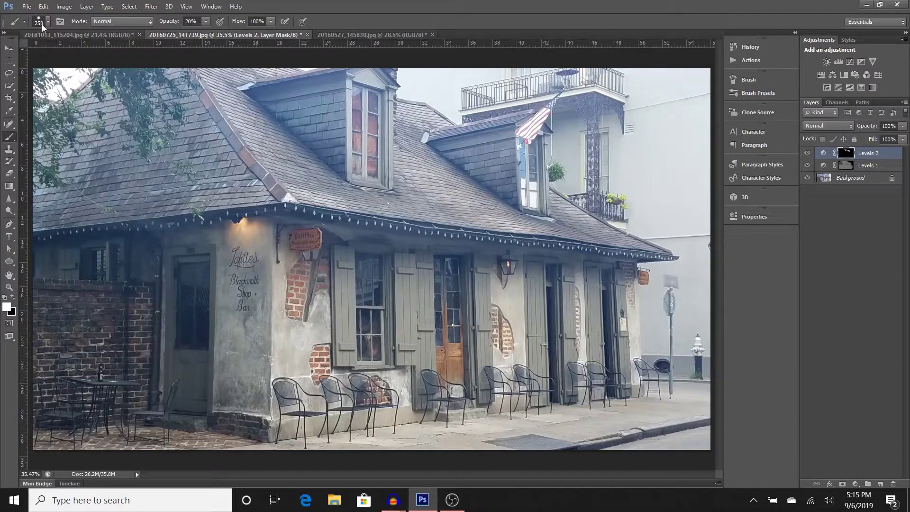
# - On the forest path photo, create a Solid Color fill layer with a Gray label and 52% opacity
pyautogui.click(72, 35)
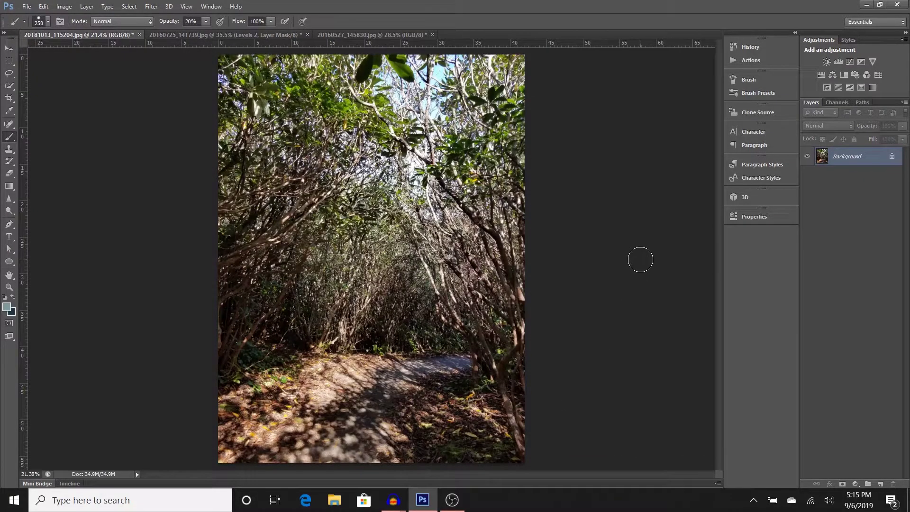
pyautogui.click(87, 7)
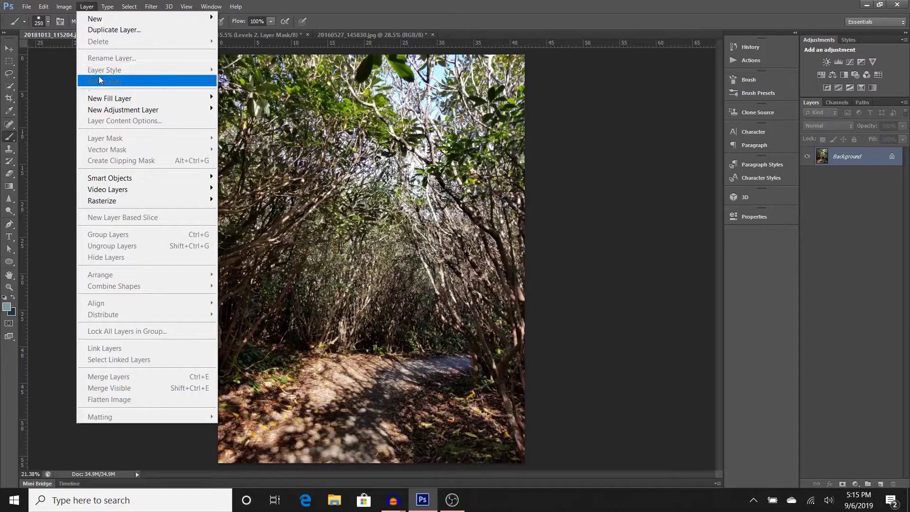
pyautogui.moveTo(100, 102)
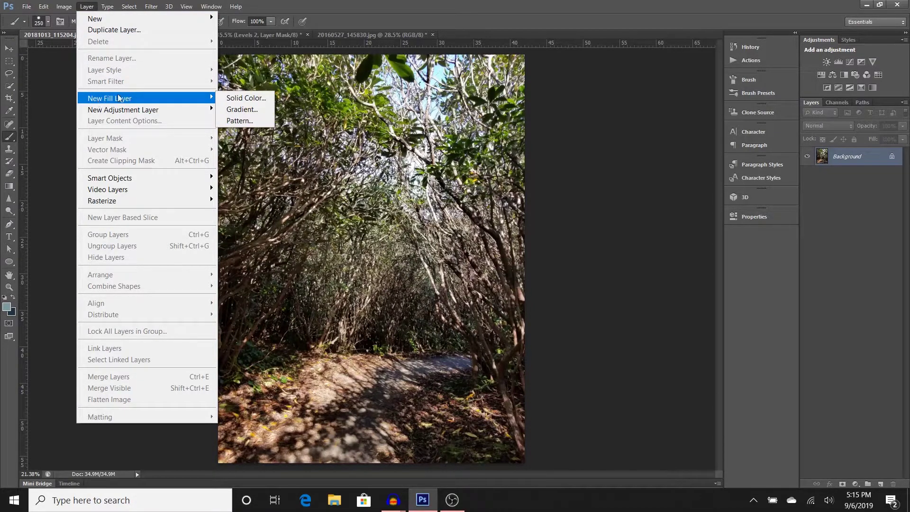
pyautogui.click(230, 98)
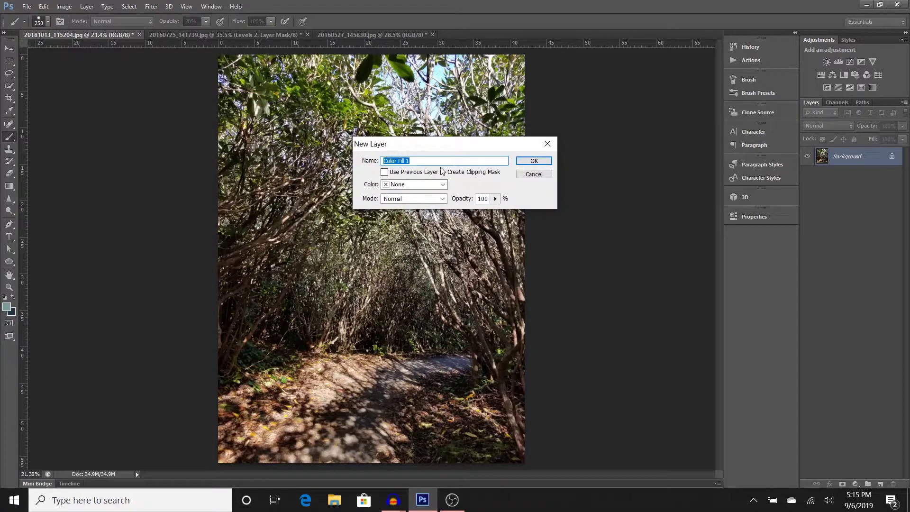
pyautogui.click(416, 185)
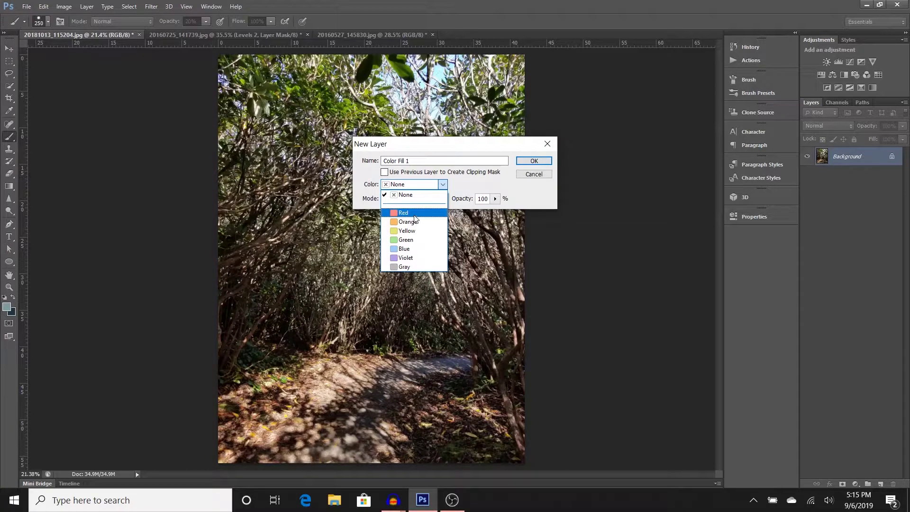
pyautogui.click(396, 268)
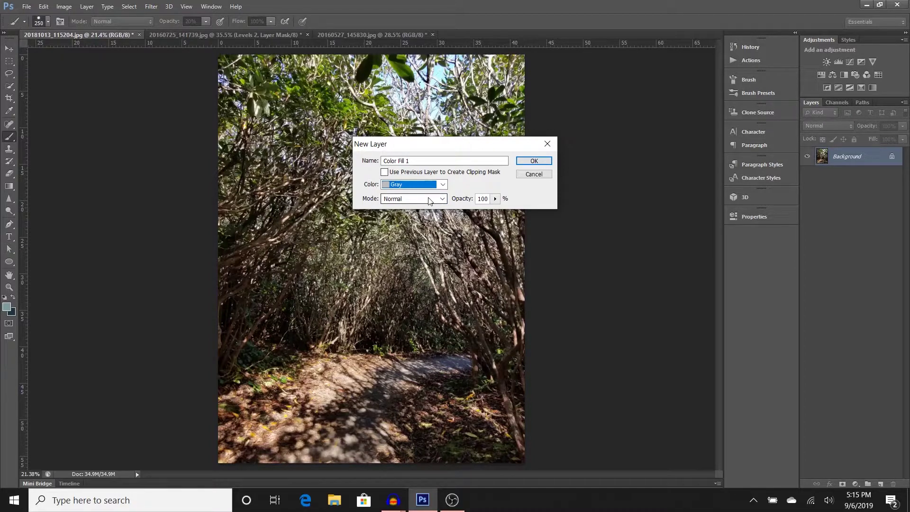
pyautogui.click(495, 198)
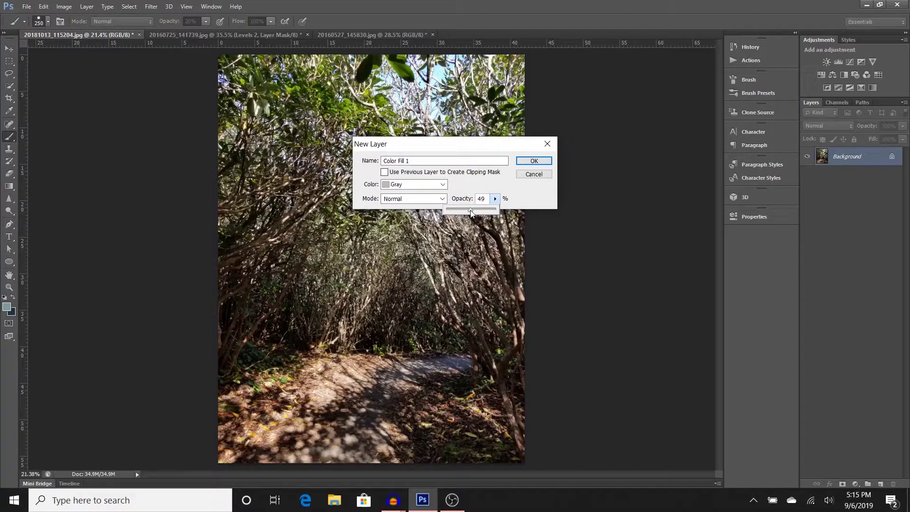
pyautogui.moveTo(471, 209); pyautogui.dragTo(473, 209)
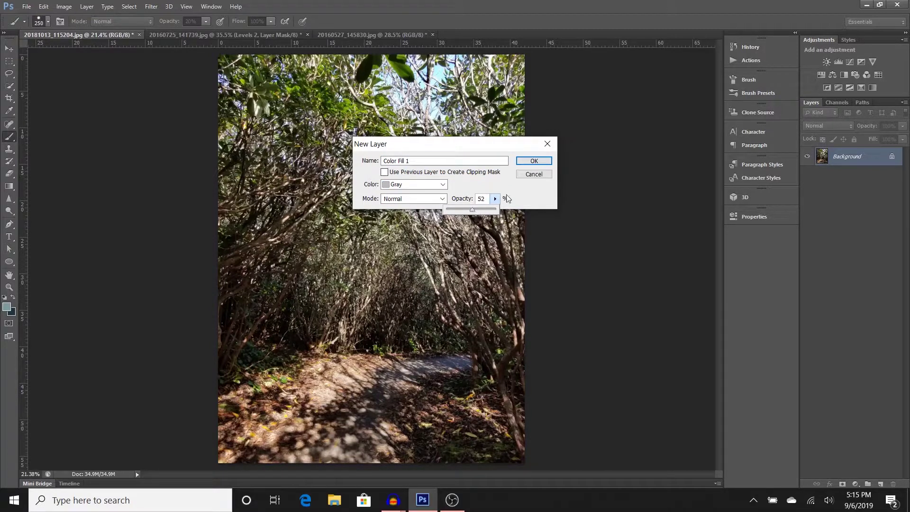
pyautogui.click(534, 161)
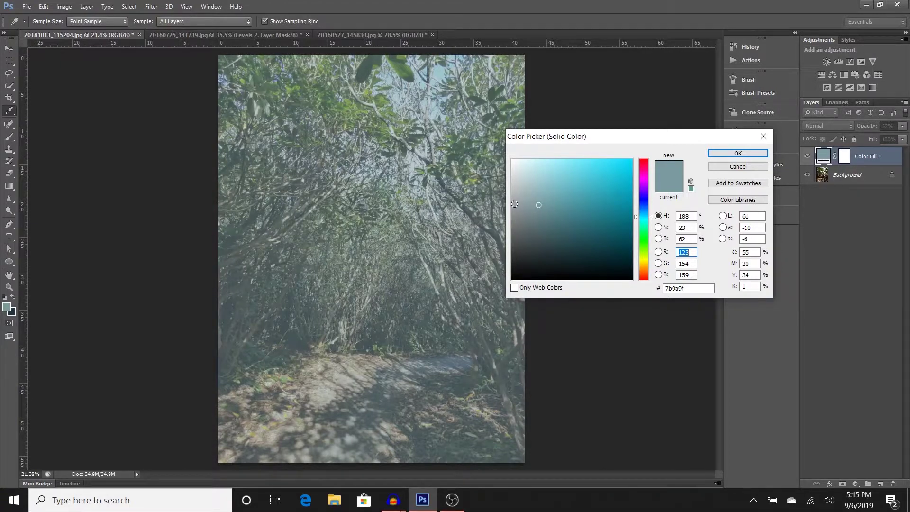
# - Choose neutral mid gray #888b8c as the fill colour and accept it
pyautogui.click(516, 190)
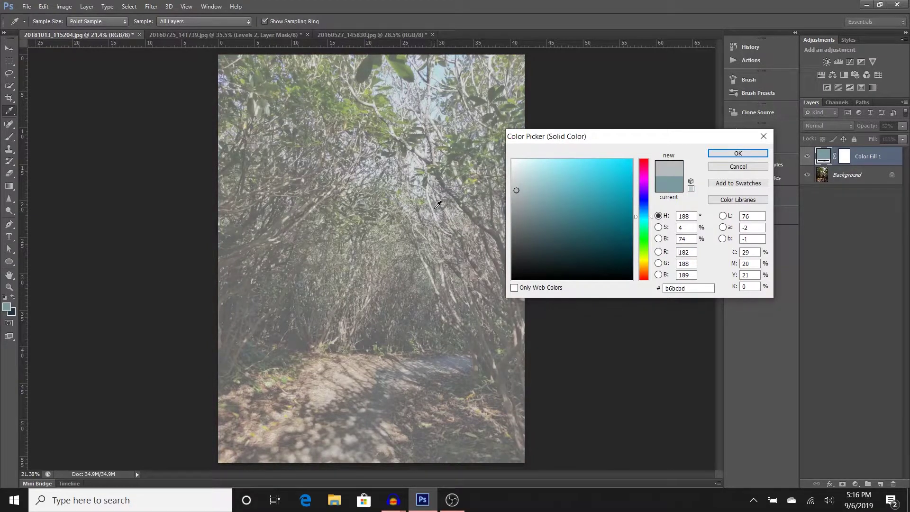
pyautogui.click(519, 221)
pyautogui.click(518, 232)
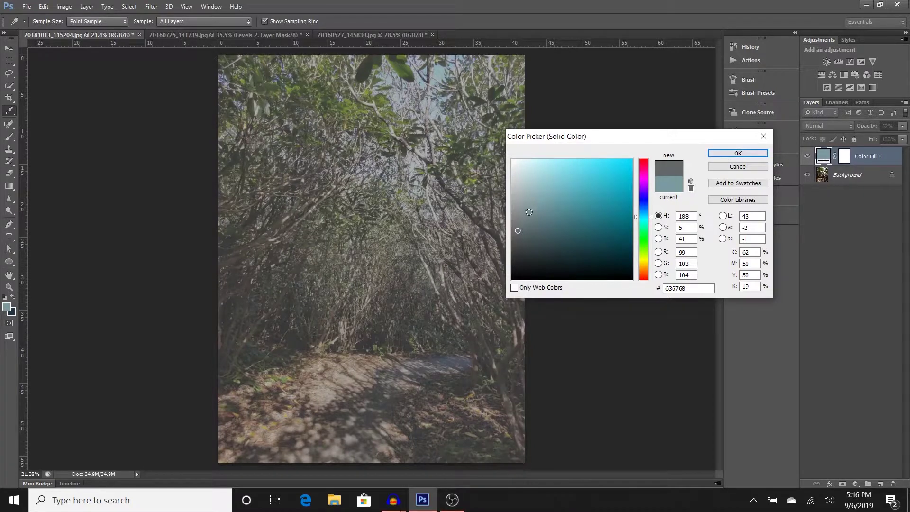
pyautogui.click(516, 213)
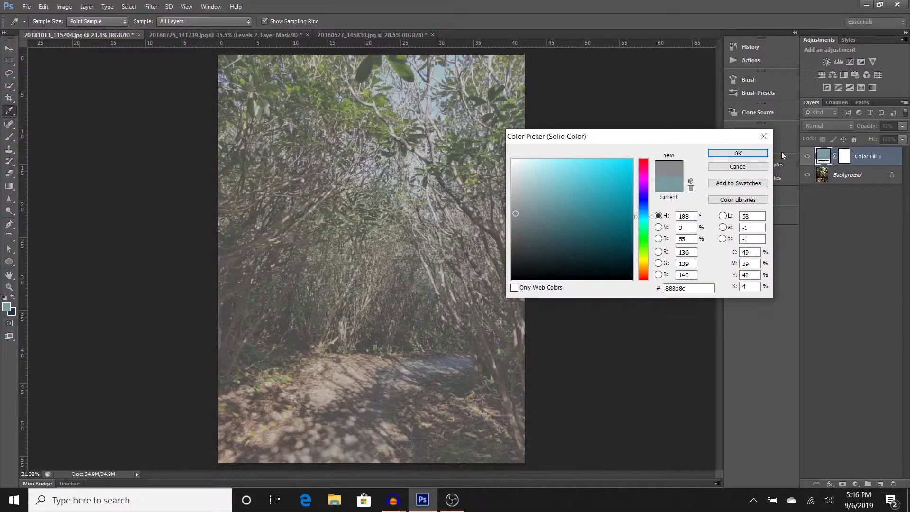
pyautogui.click(753, 153)
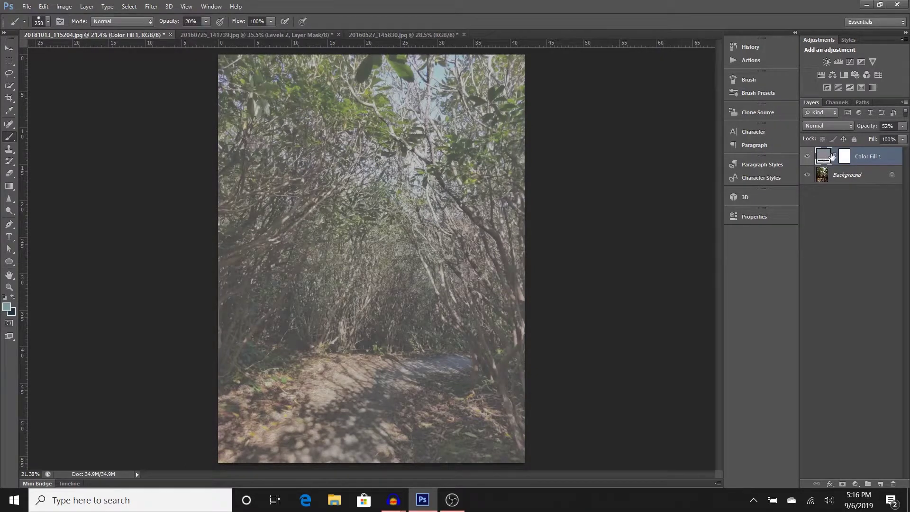
# - Invert the Color Fill 1 layer mask to black so the gray fill is hidden
pyautogui.click(845, 156)
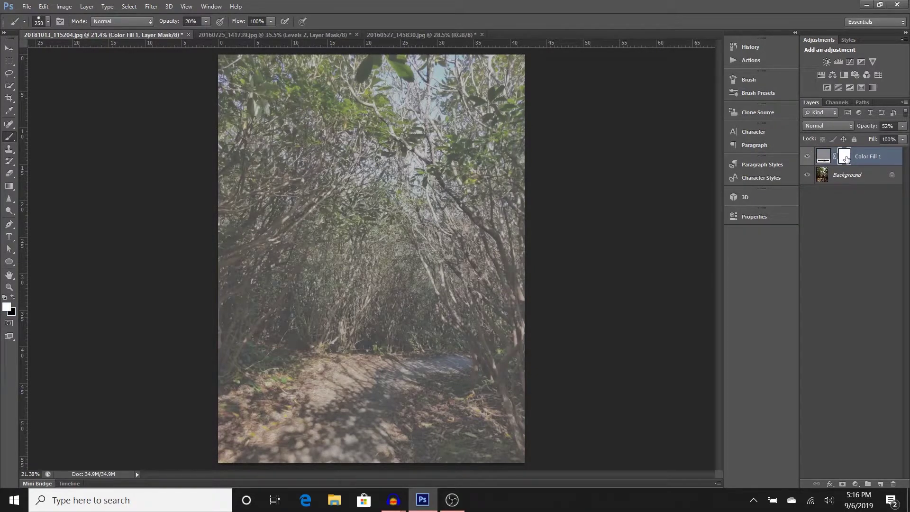
pyautogui.moveTo(847, 158); pyautogui.dragTo(848, 163)
pyautogui.hotkey('ctrl', 'i')
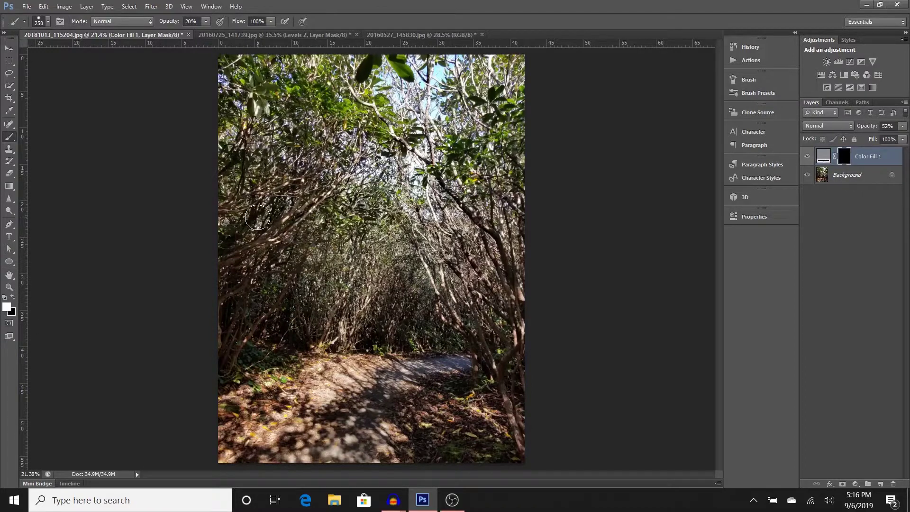
# - Paint the gray fill back in over the left edge, lower-left area and upper canopy
pyautogui.moveTo(257, 217)
pyautogui.mouseDown()
pyautogui.moveTo(224, 278)
pyautogui.moveTo(223, 356)
pyautogui.mouseUp()
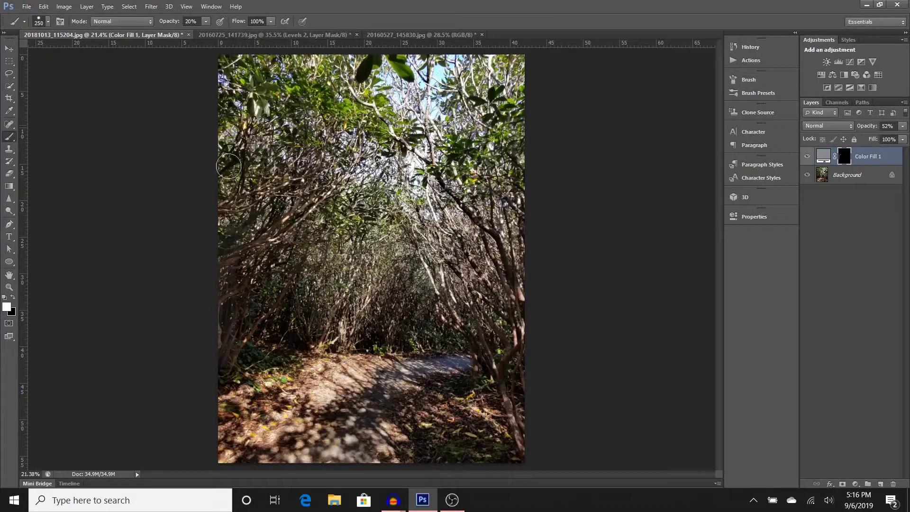
pyautogui.moveTo(225, 272)
pyautogui.mouseDown()
pyautogui.moveTo(226, 366)
pyautogui.moveTo(258, 306)
pyautogui.moveTo(251, 345)
pyautogui.moveTo(313, 322)
pyautogui.moveTo(286, 308)
pyautogui.moveTo(279, 315)
pyautogui.moveTo(331, 324)
pyautogui.moveTo(281, 348)
pyautogui.moveTo(264, 344)
pyautogui.moveTo(436, 345)
pyautogui.moveTo(326, 337)
pyautogui.moveTo(351, 336)
pyautogui.moveTo(399, 275)
pyautogui.moveTo(415, 320)
pyautogui.mouseUp()
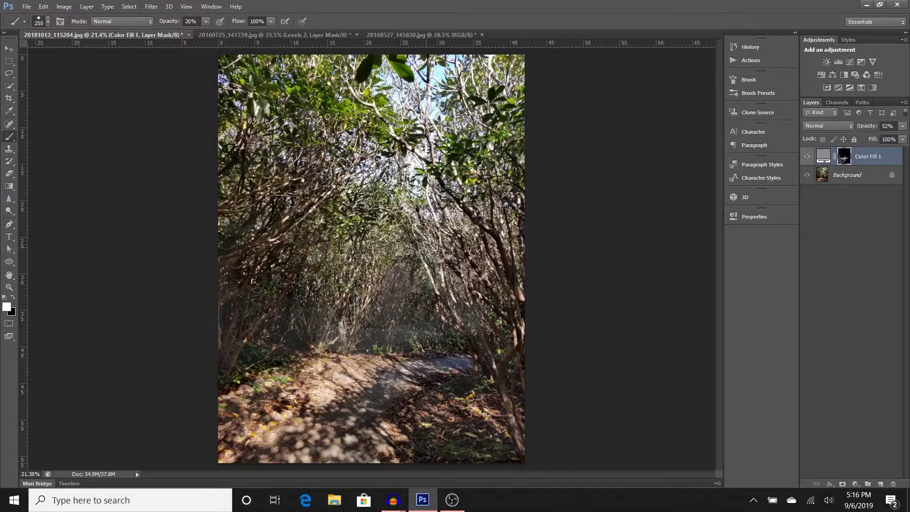
pyautogui.moveTo(433, 179)
pyautogui.mouseDown()
pyautogui.moveTo(495, 243)
pyautogui.moveTo(509, 180)
pyautogui.moveTo(504, 249)
pyautogui.mouseUp()
pyautogui.moveTo(495, 95)
pyautogui.mouseDown()
pyautogui.moveTo(473, 107)
pyautogui.moveTo(491, 84)
pyautogui.mouseUp()
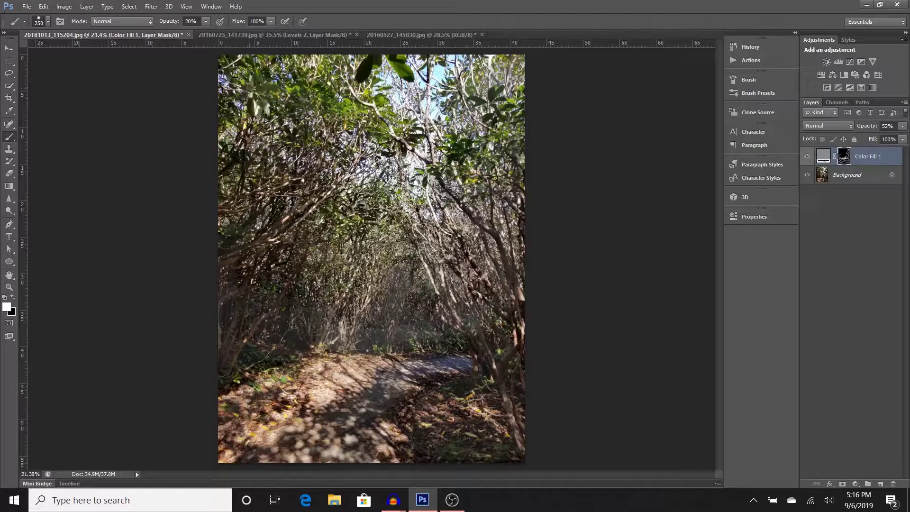
pyautogui.moveTo(241, 95)
pyautogui.mouseDown()
pyautogui.moveTo(289, 124)
pyautogui.moveTo(284, 141)
pyautogui.moveTo(211, 215)
pyautogui.moveTo(295, 194)
pyautogui.moveTo(227, 252)
pyautogui.moveTo(234, 342)
pyautogui.moveTo(298, 240)
pyautogui.moveTo(309, 331)
pyautogui.moveTo(275, 311)
pyautogui.moveTo(241, 368)
pyautogui.moveTo(335, 288)
pyautogui.moveTo(386, 317)
pyautogui.moveTo(351, 313)
pyautogui.mouseUp()
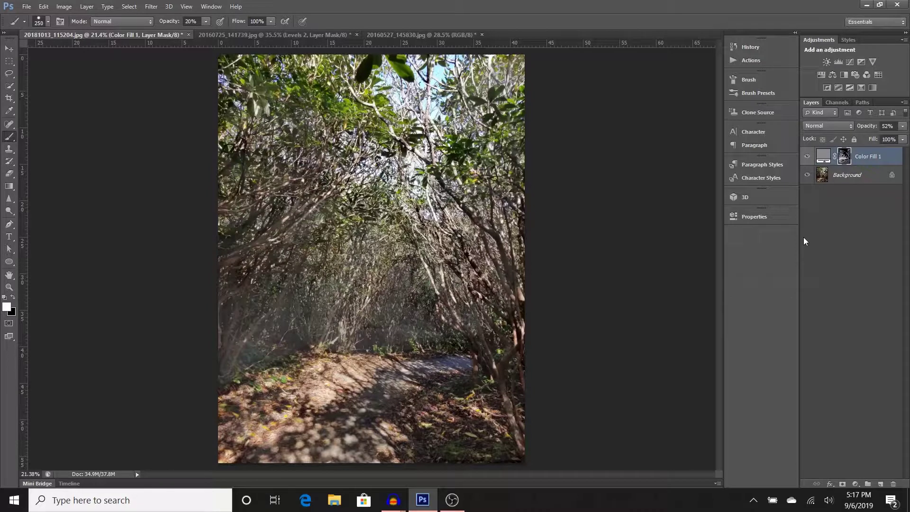
# - Set Color Fill 1 to Overlay blend mode and 100% opacity, comparing it on and off
pyautogui.click(816, 127)
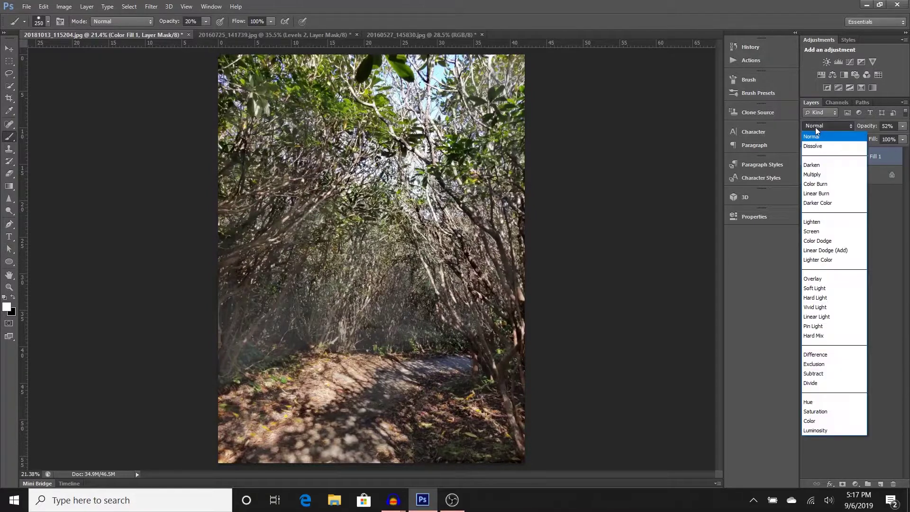
pyautogui.click(833, 280)
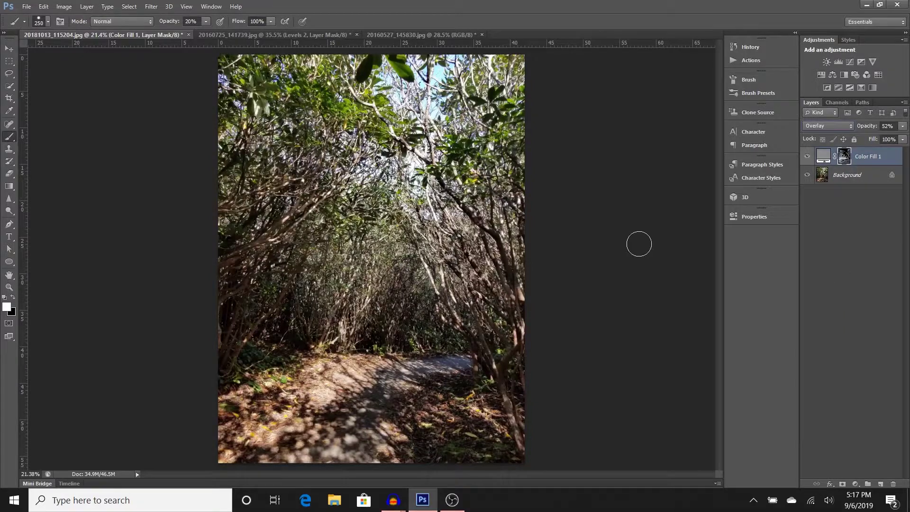
pyautogui.click(807, 158)
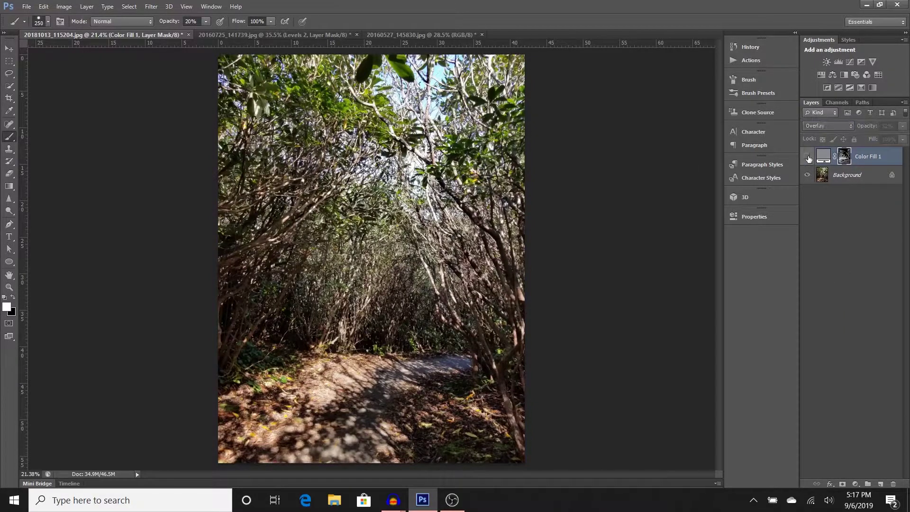
pyautogui.click(808, 158)
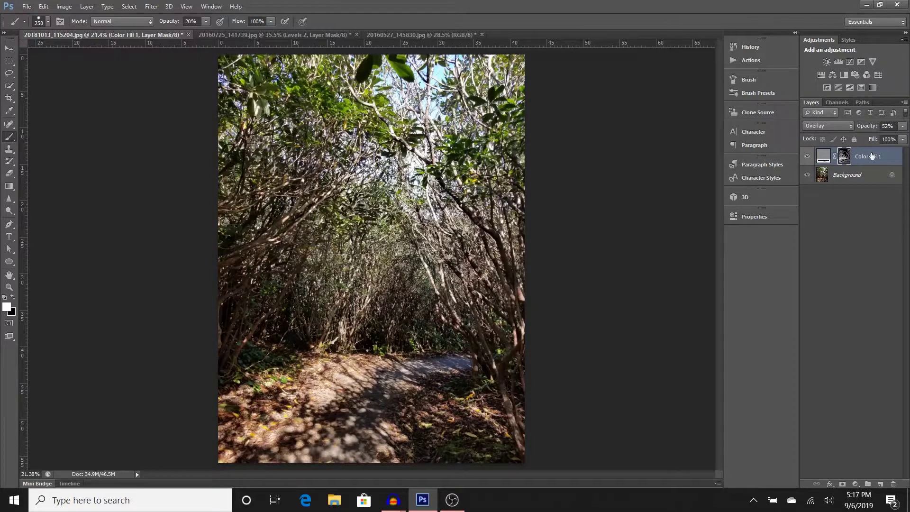
pyautogui.click(903, 126)
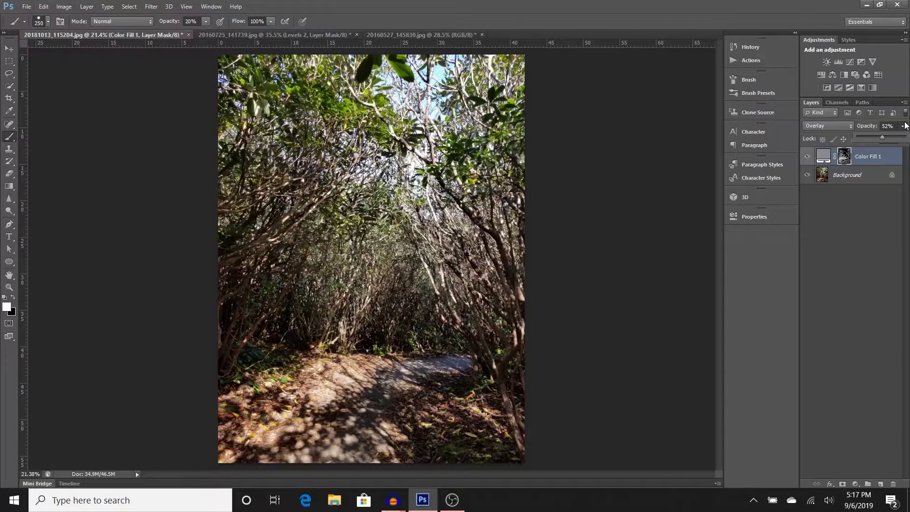
pyautogui.moveTo(884, 138); pyautogui.dragTo(907, 138)
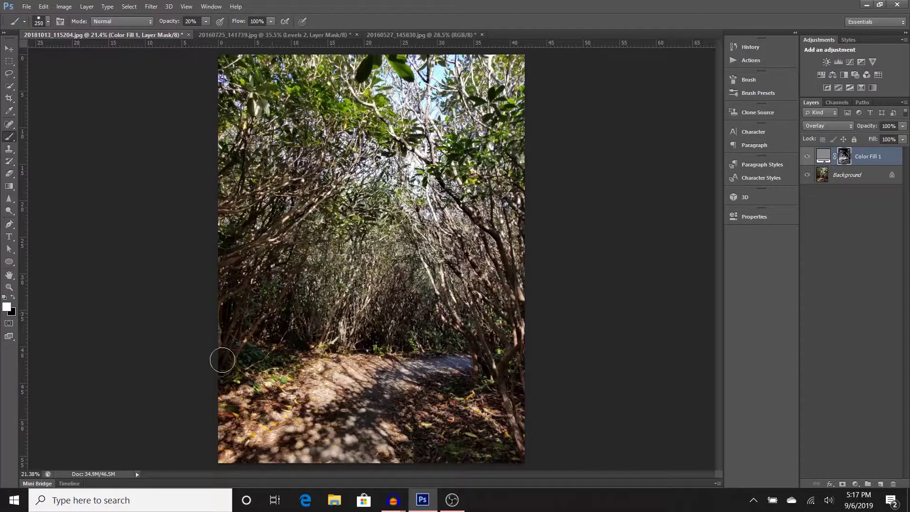
# - Check the building and pelican photos, select the Burn Tool, then return to the forest path
pyautogui.click(275, 35)
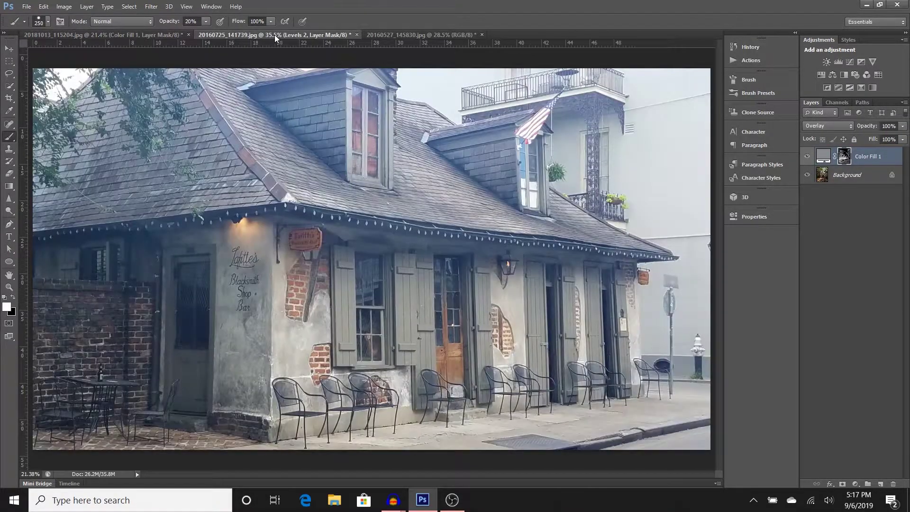
pyautogui.click(391, 35)
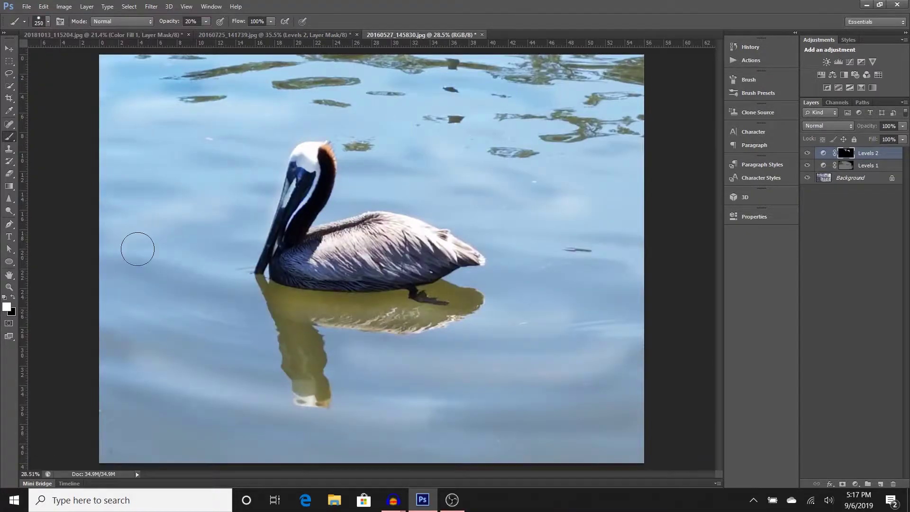
pyautogui.click(9, 211)
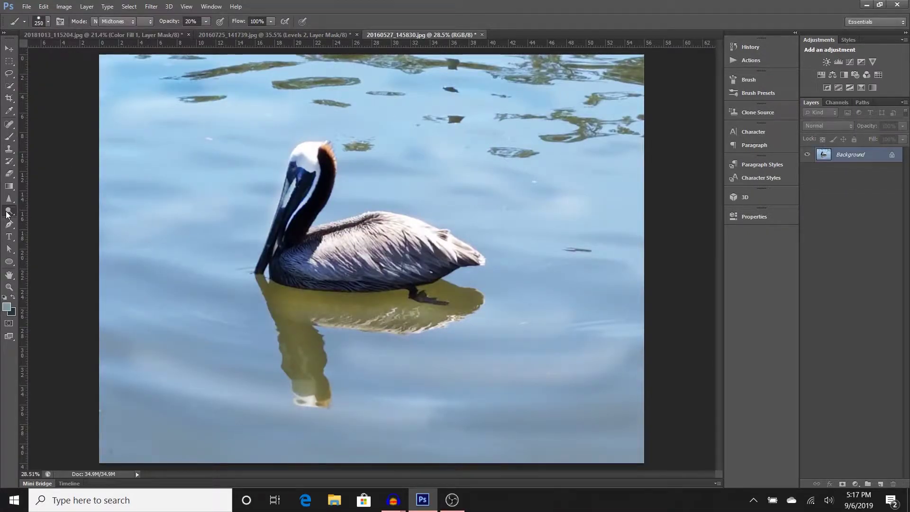
pyautogui.rightClick(13, 215)
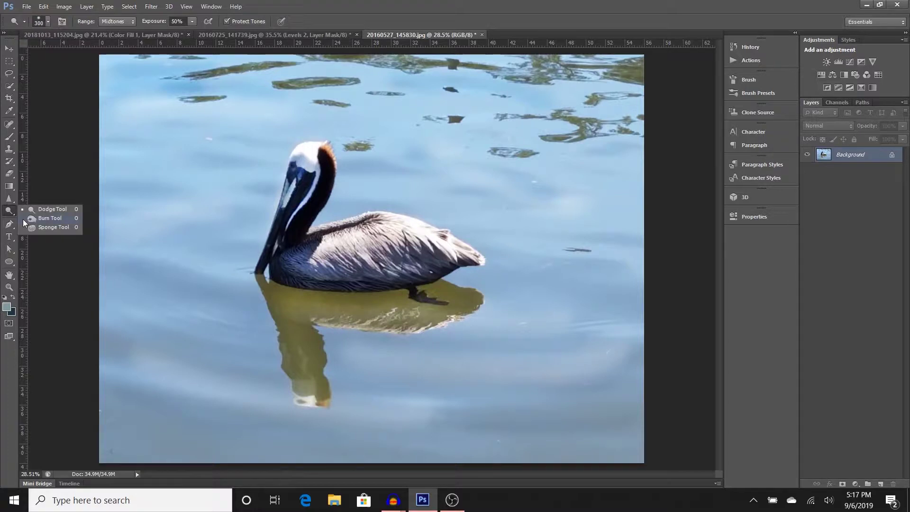
pyautogui.click(23, 219)
pyautogui.click(225, 35)
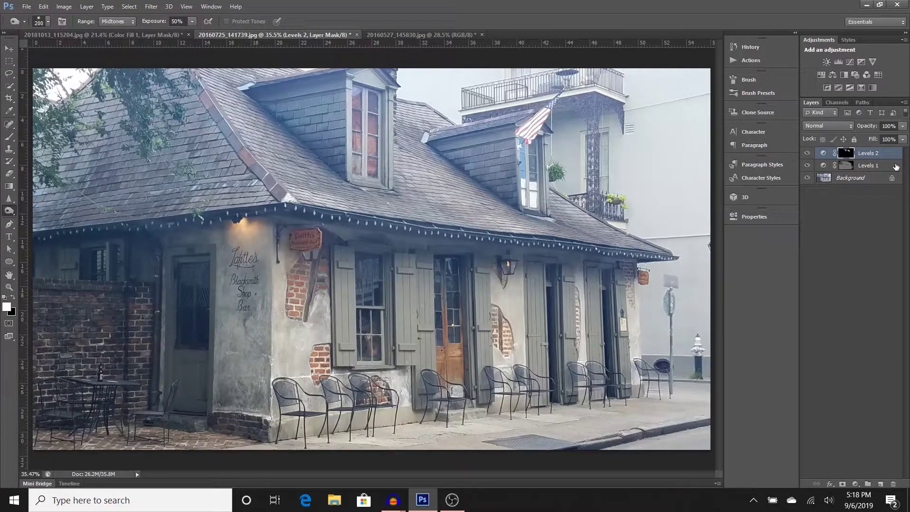
pyautogui.click(109, 38)
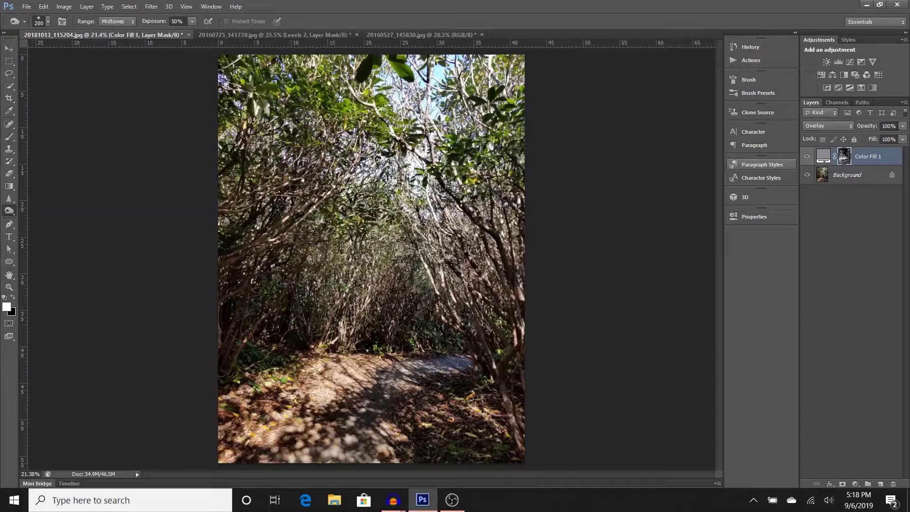
pyautogui.click(903, 126)
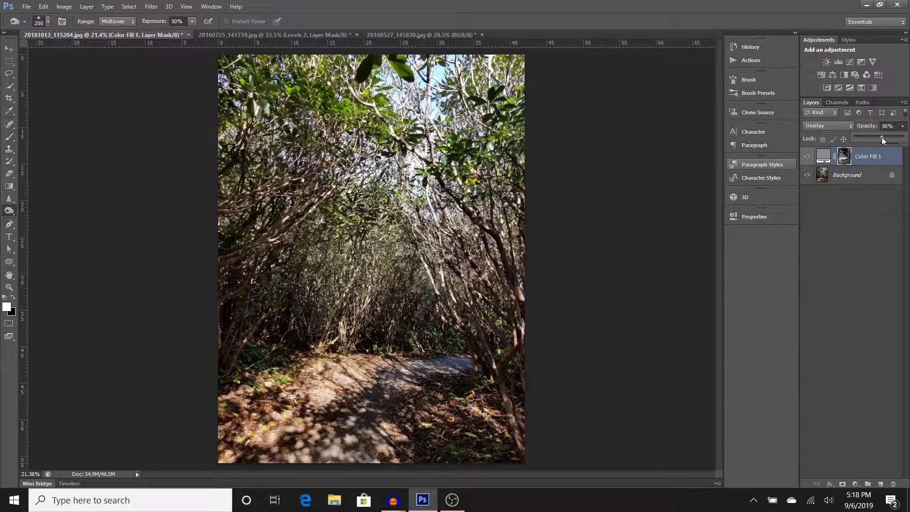
pyautogui.moveTo(882, 140); pyautogui.dragTo(905, 140)
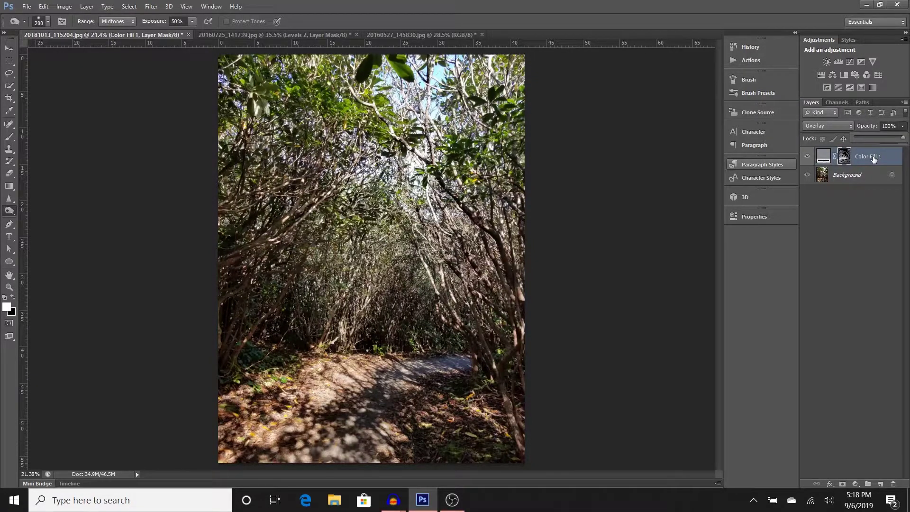